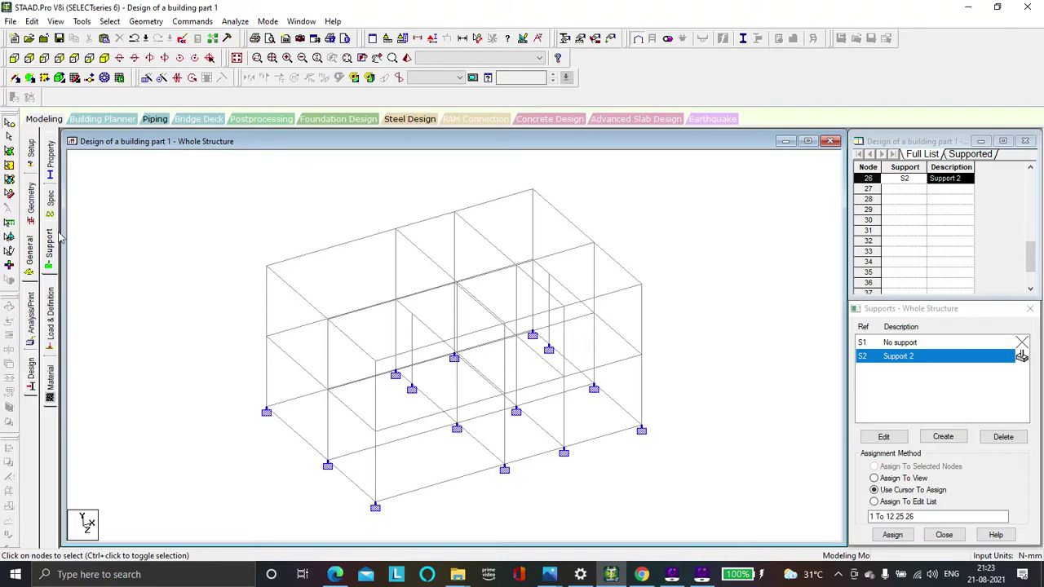
# - Accept the auto save and start a rectangular concrete section definition in the general member properties
pyautogui.click(33, 251)
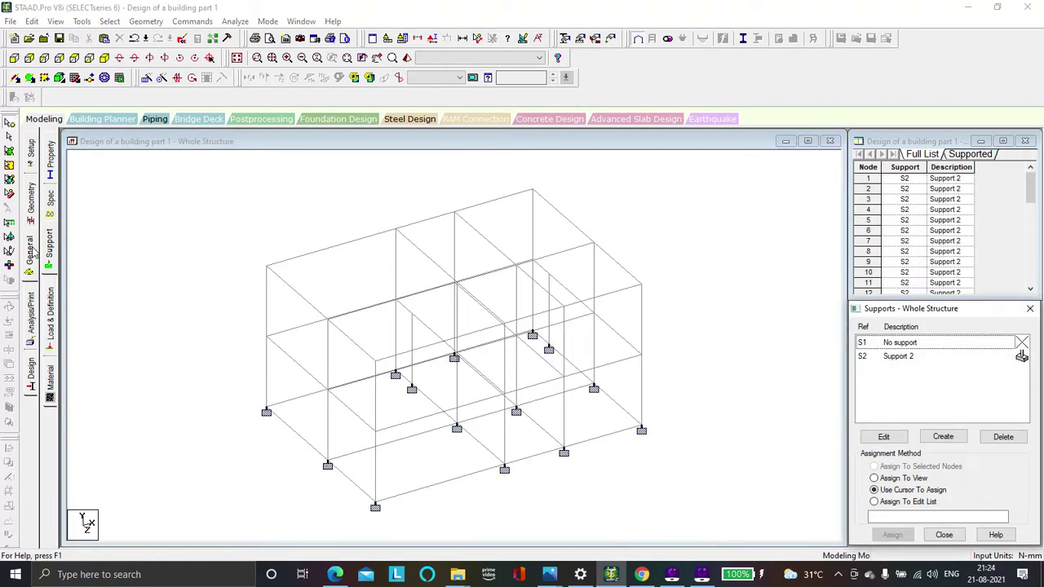
pyautogui.click(54, 168)
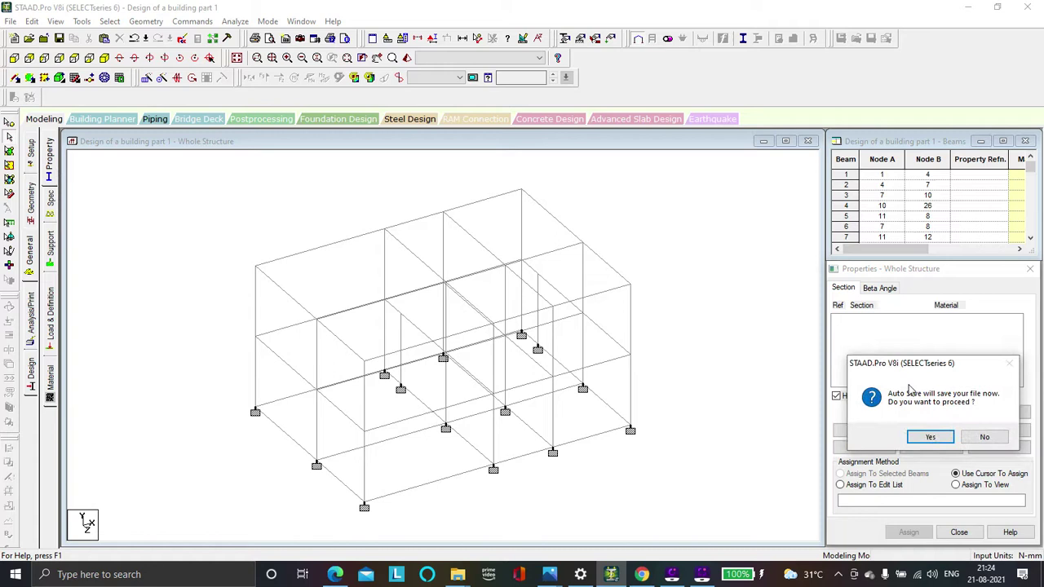
pyautogui.click(930, 437)
pyautogui.click(462, 305)
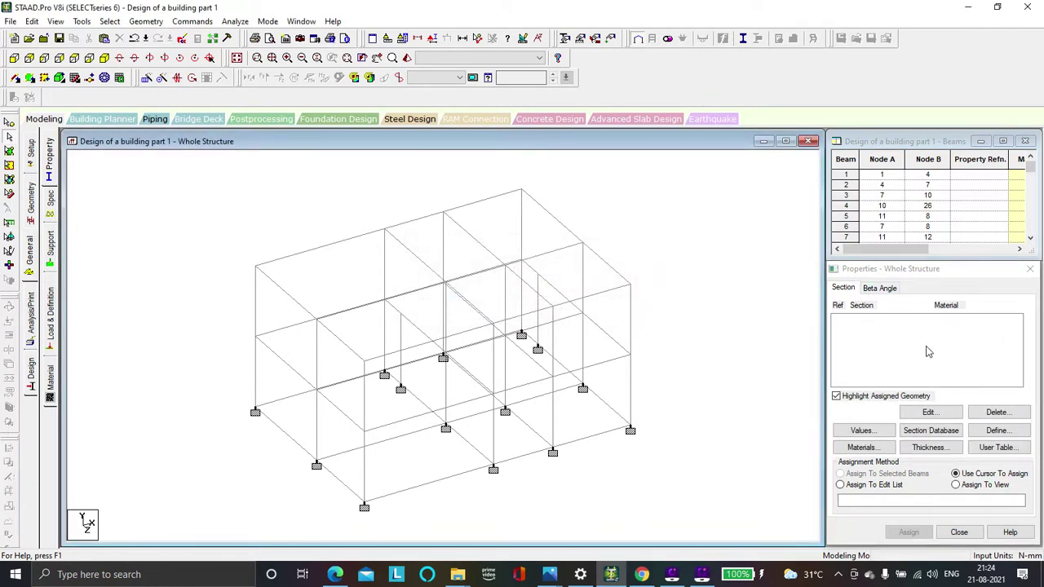
pyautogui.click(1008, 433)
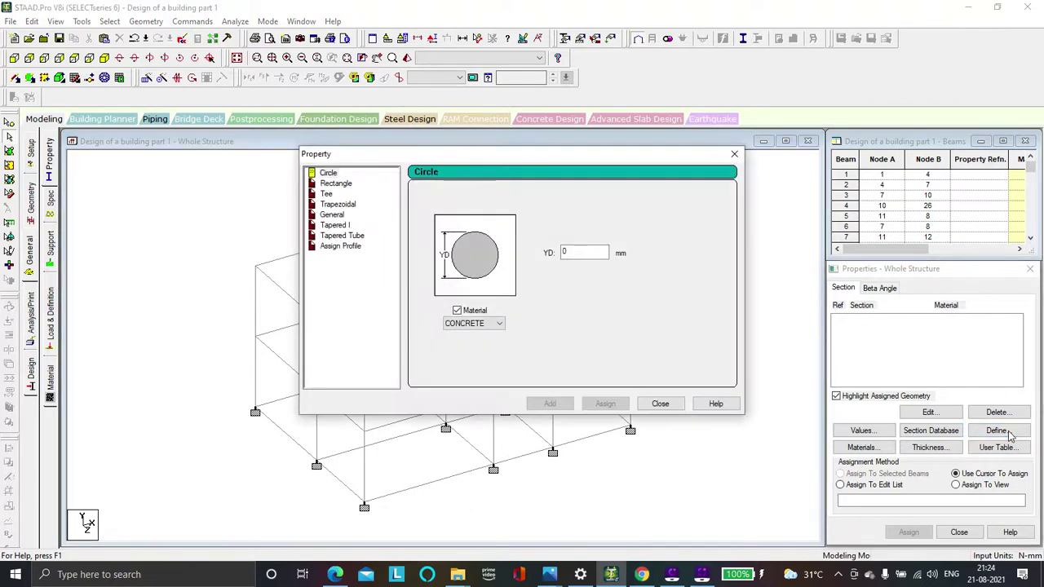
pyautogui.click(349, 184)
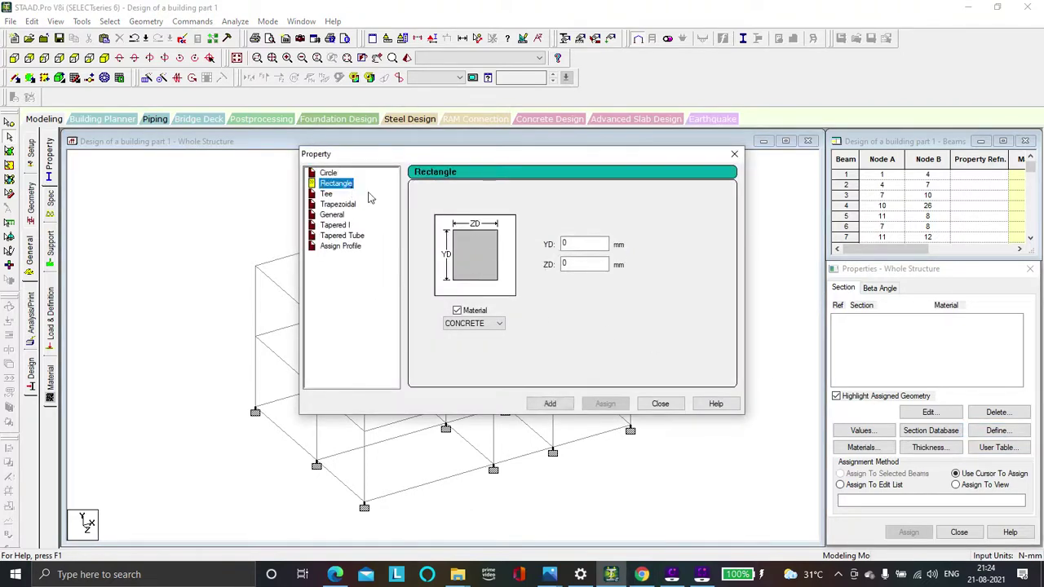
pyautogui.click(471, 324)
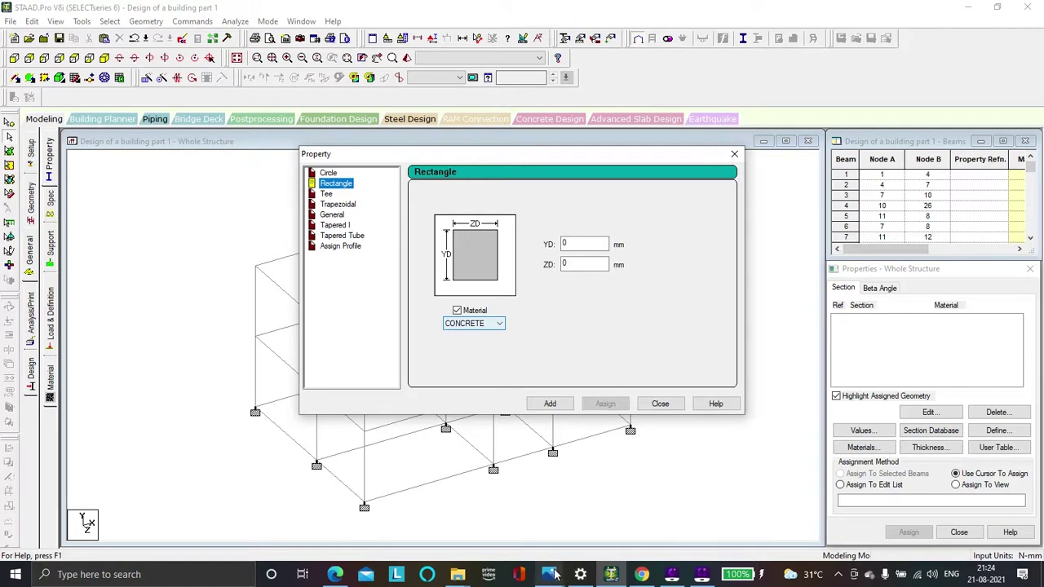
# - Switch to Photos to check the beam and column dimensions in the WhatsApp image, and return to STAAD.Pro
pyautogui.moveTo(552, 575)
pyautogui.click(512, 514)
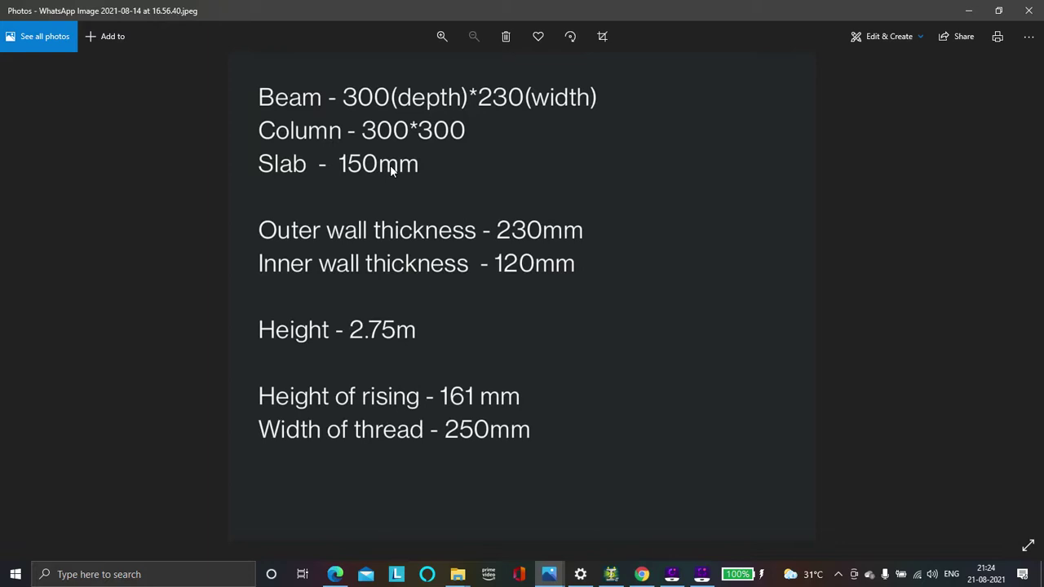
pyautogui.click(965, 15)
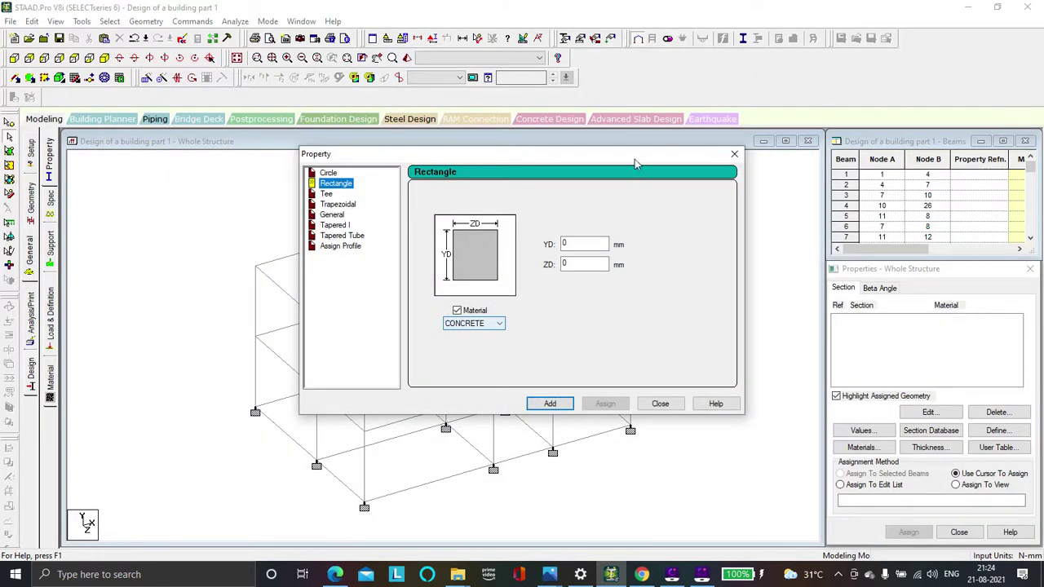
pyautogui.moveTo(634, 159); pyautogui.dragTo(626, 189)
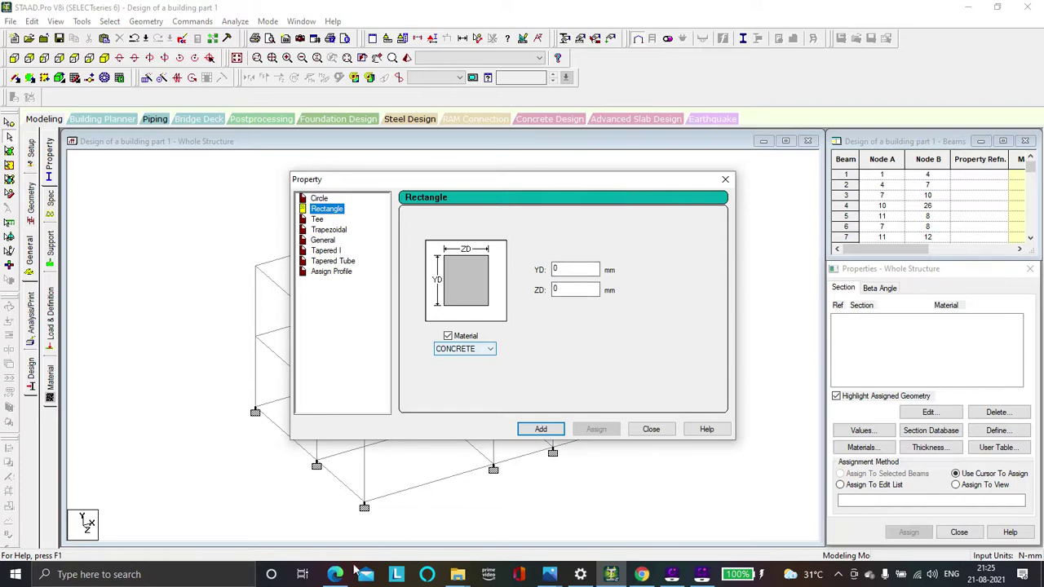
pyautogui.click(671, 575)
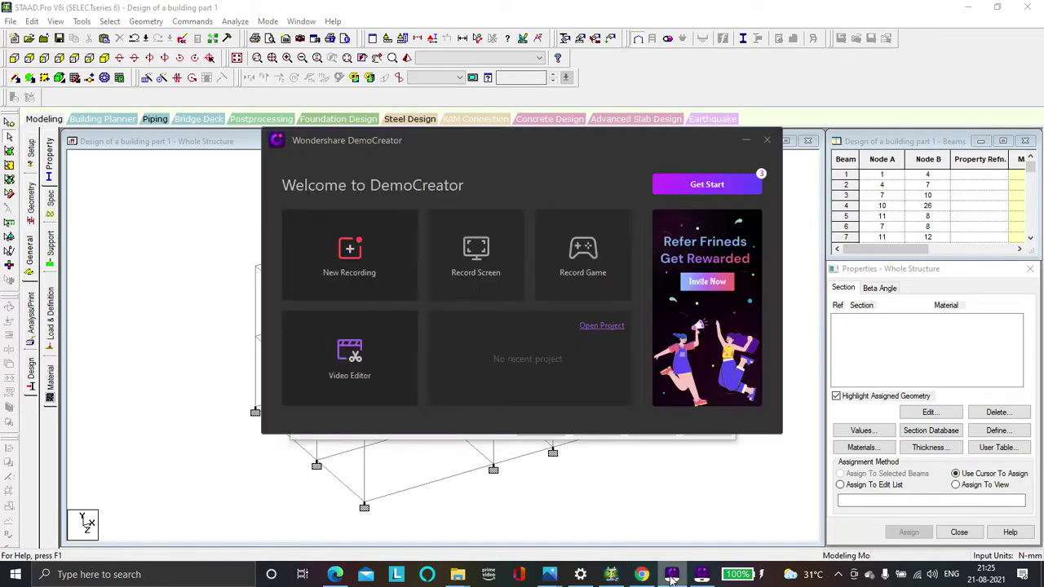
pyautogui.click(670, 576)
pyautogui.moveTo(550, 574)
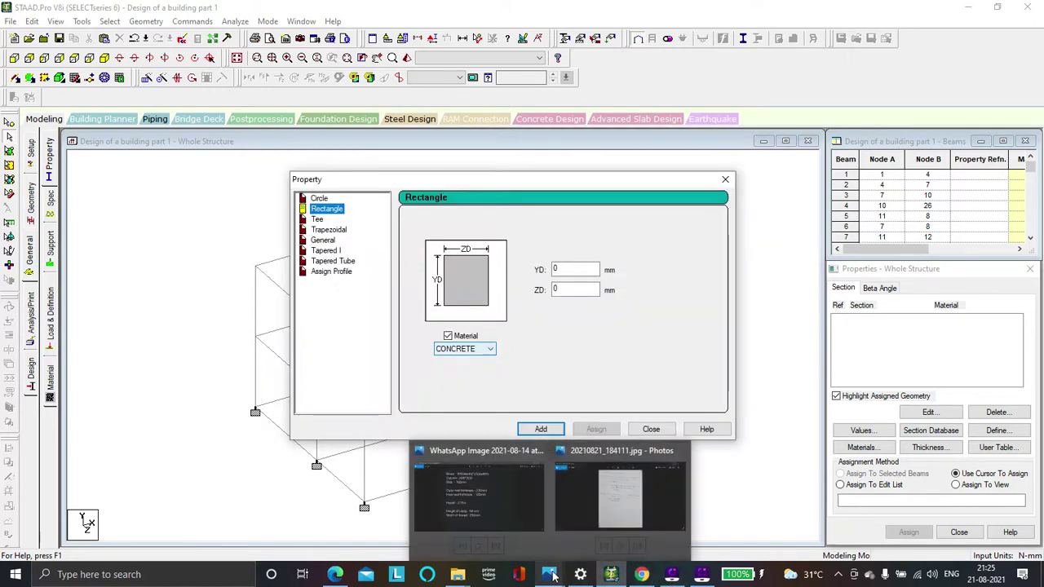
pyautogui.click(532, 509)
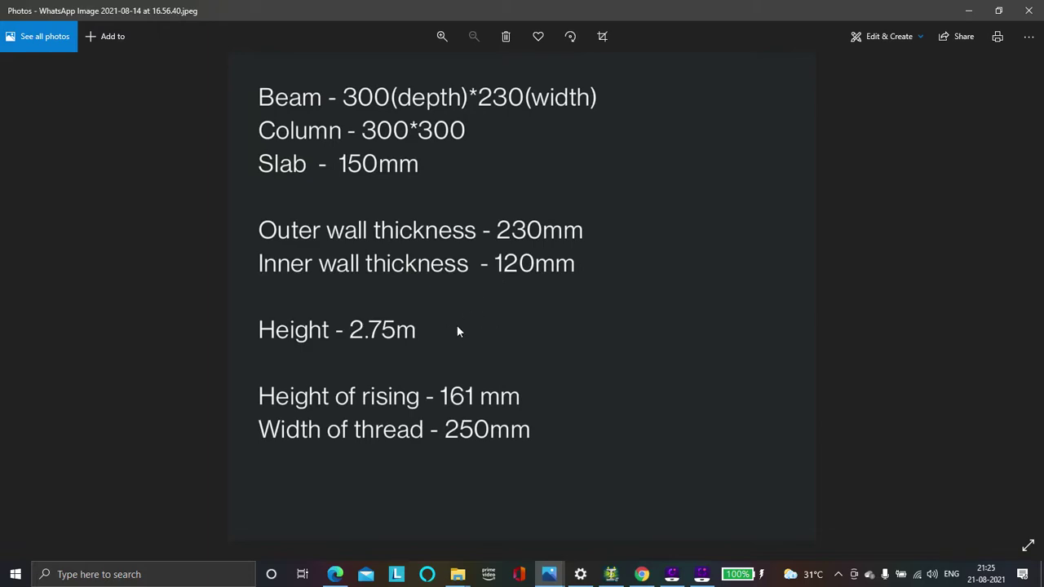
pyautogui.click(972, 13)
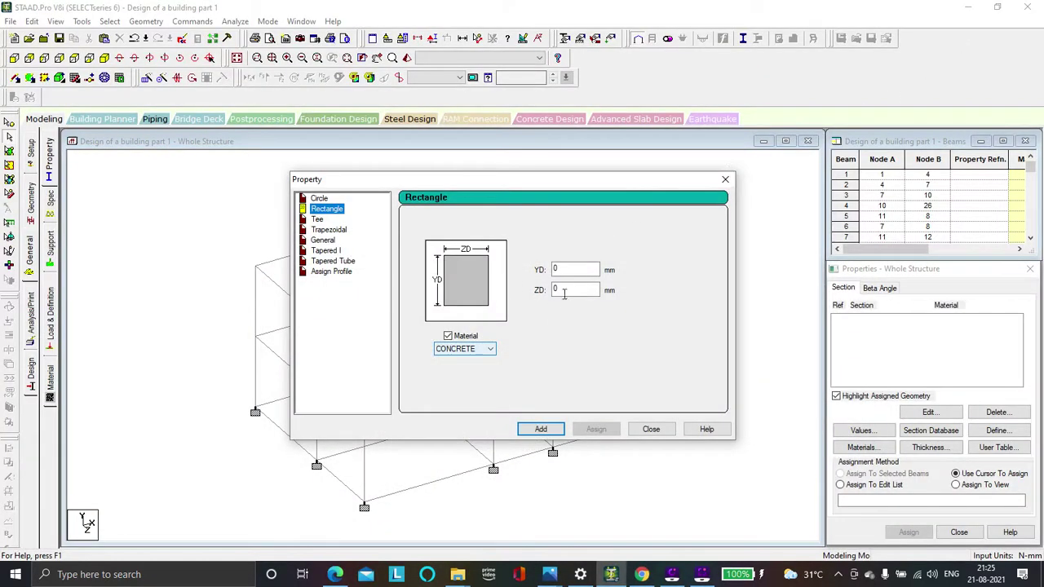
# - Add a rectangular CONCRETE beam section with YD 300 mm and ZD 230 mm
pyautogui.click(568, 267)
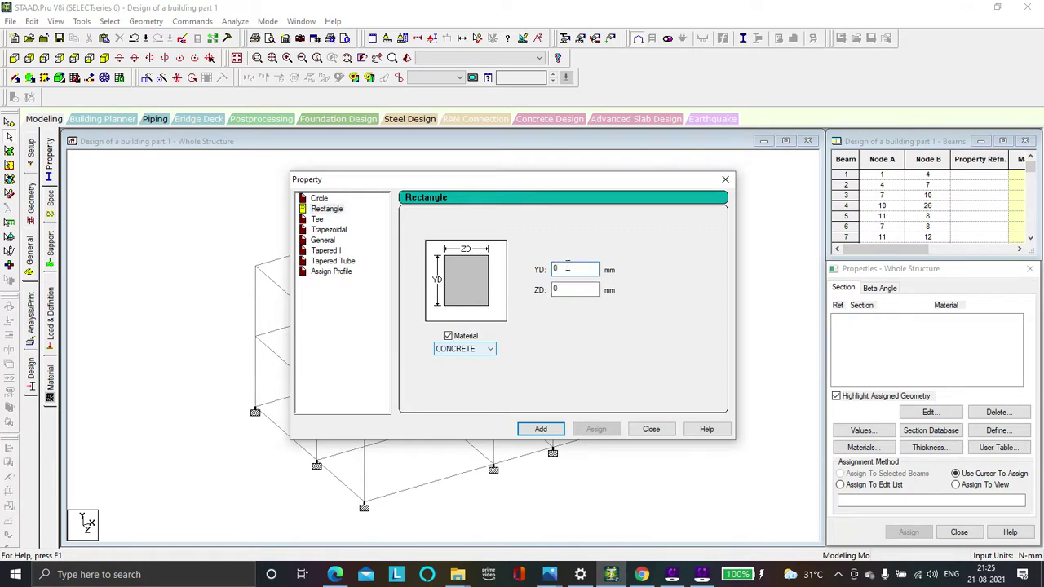
pyautogui.press('BackSpace')
pyautogui.write('300')
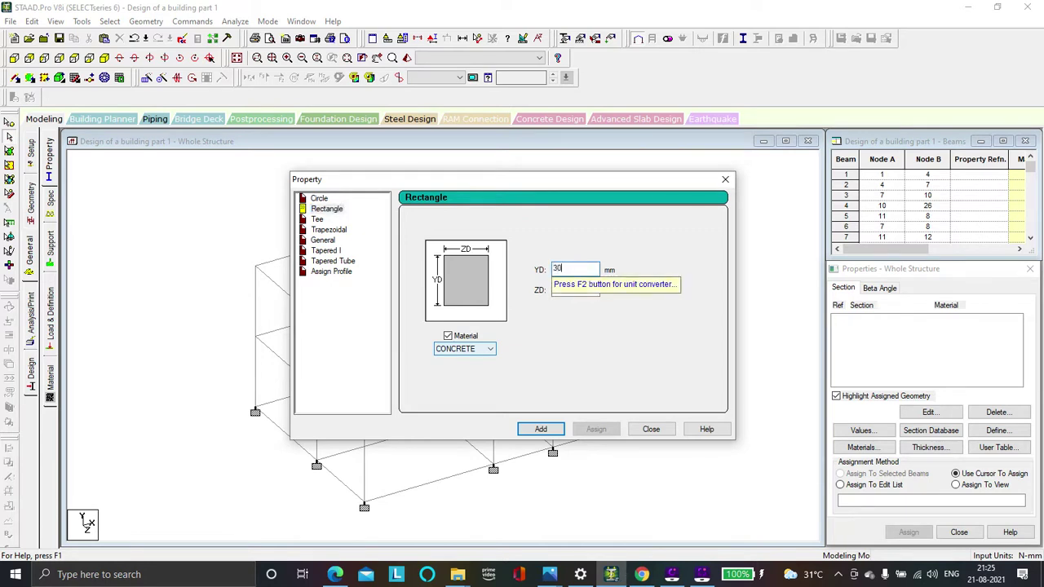
pyautogui.press('Tab')
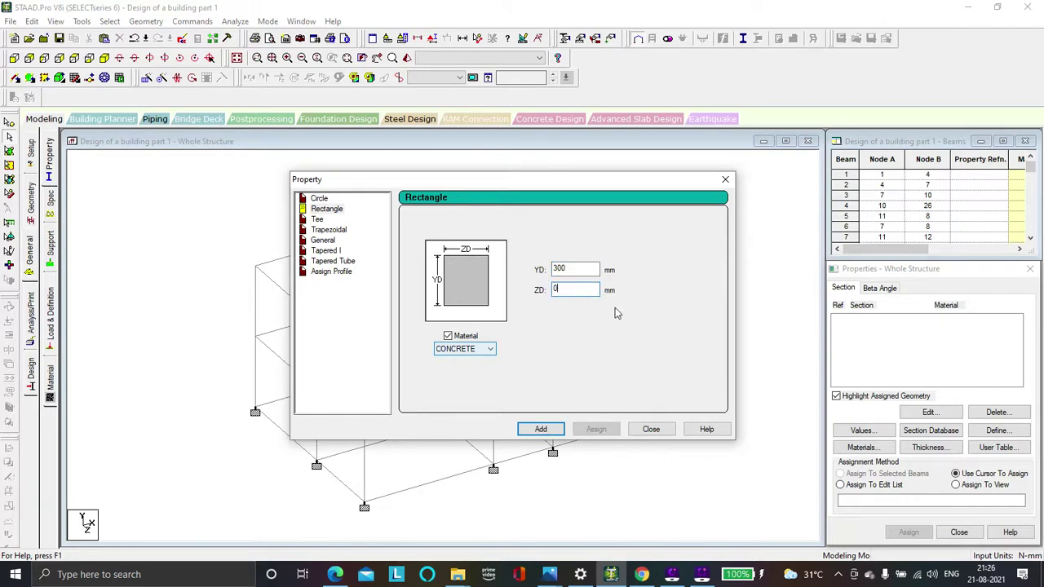
pyautogui.press('BackSpace')
pyautogui.write('230')
pyautogui.click(492, 349)
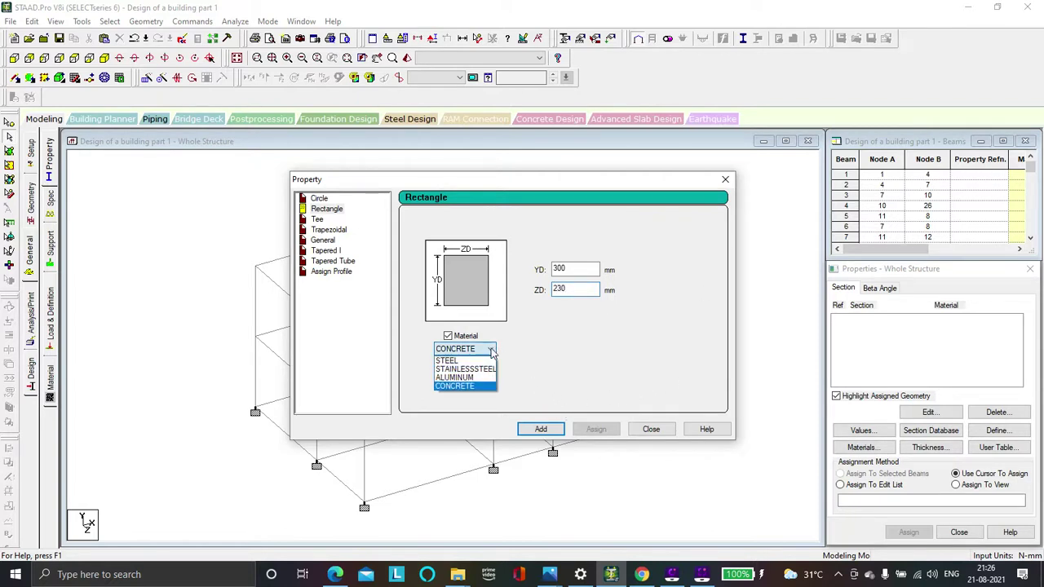
pyautogui.click(486, 387)
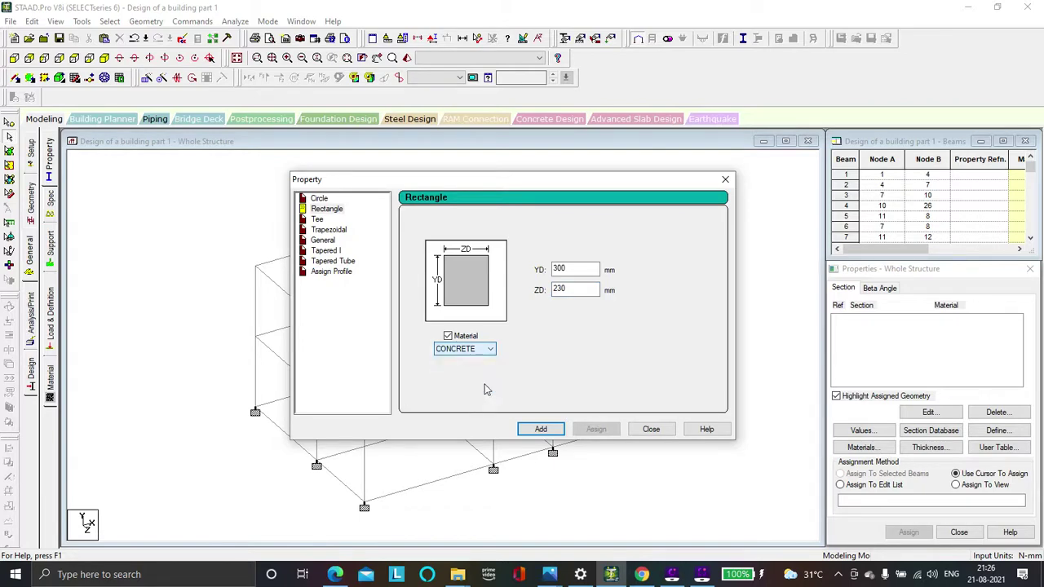
pyautogui.click(540, 429)
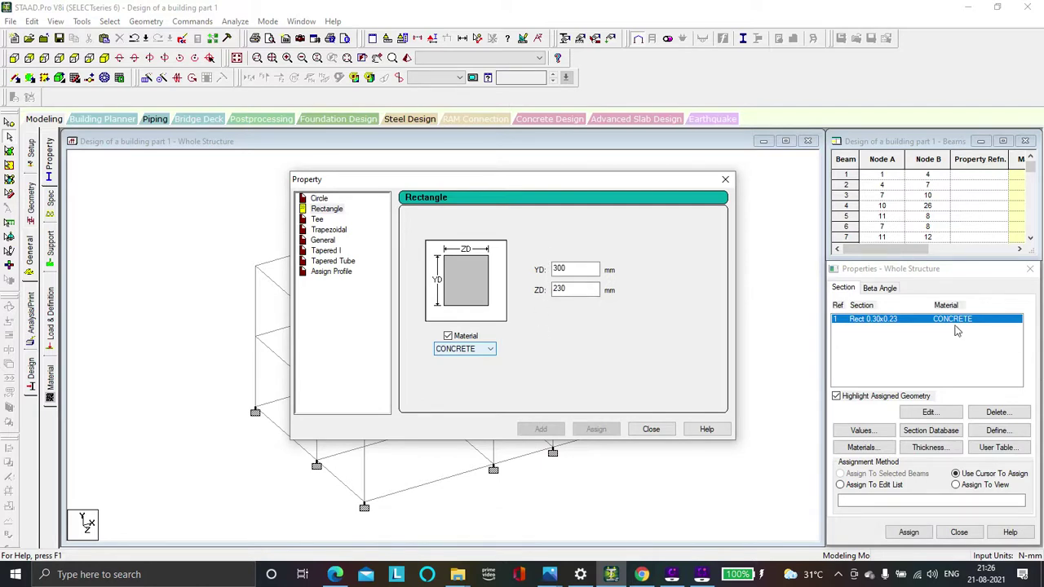
# - Add a rectangular CONCRETE column section with YD 300 mm and ZD 300 mm, and close the section definition
pyautogui.click(574, 291)
pyautogui.press('BackSpace')
pyautogui.press('BackSpace')
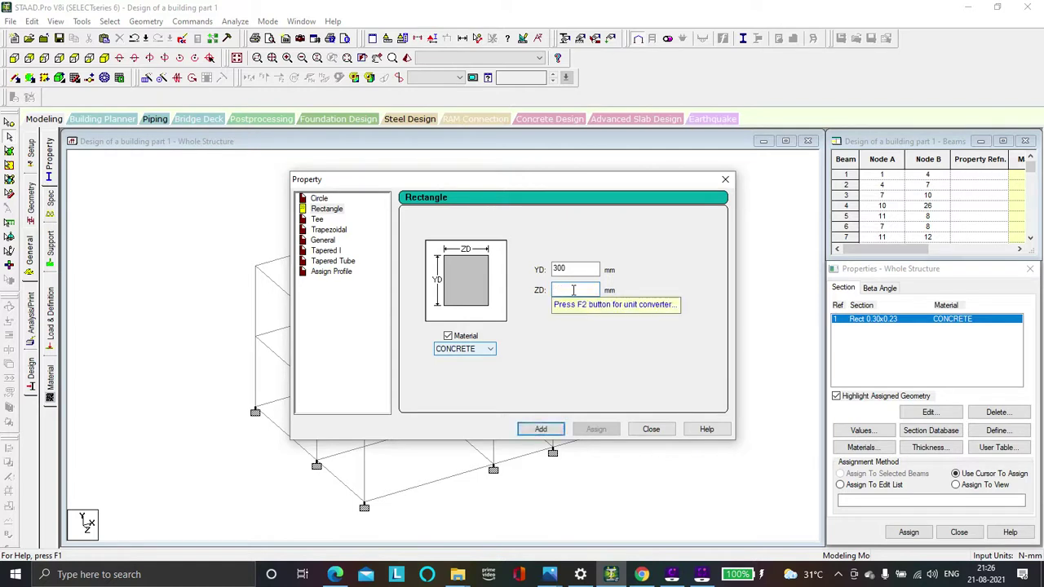
pyautogui.write('300')
pyautogui.click(540, 430)
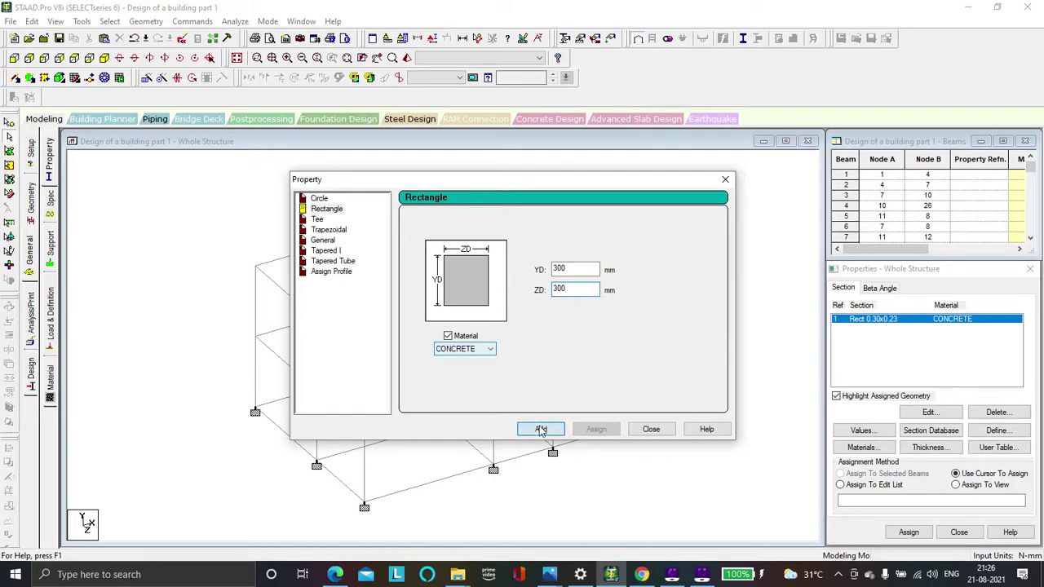
pyautogui.click(651, 429)
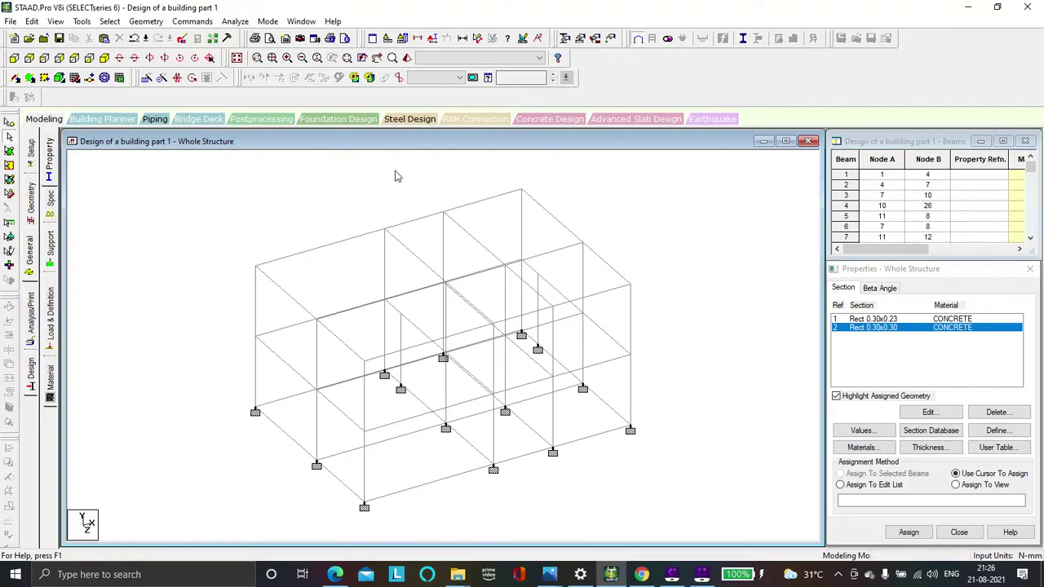
# - Inspect the building frame from another angle in the 3D rendered view and close that view
pyautogui.click(406, 60)
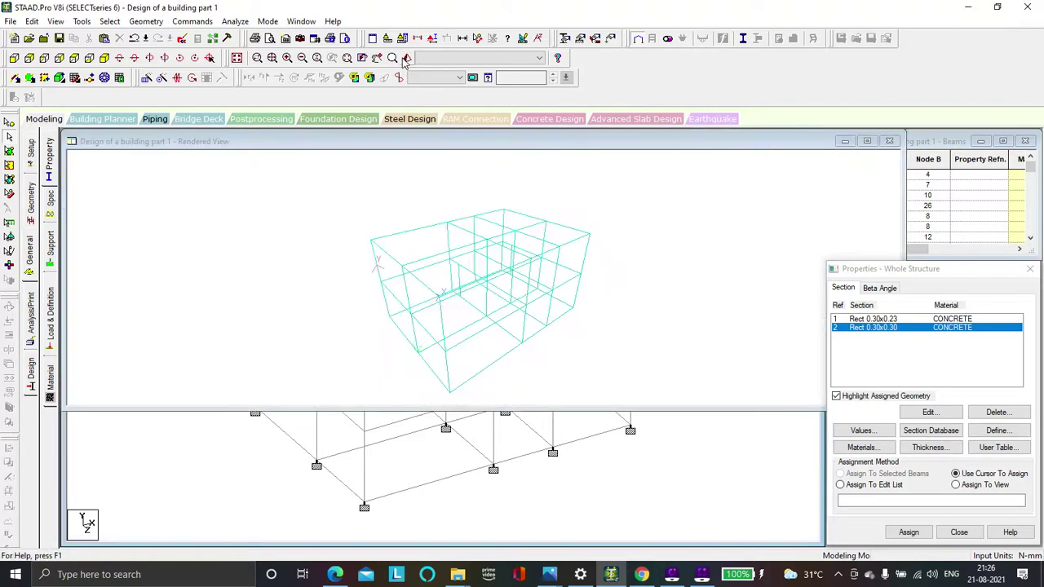
pyautogui.moveTo(459, 322); pyautogui.dragTo(489, 294)
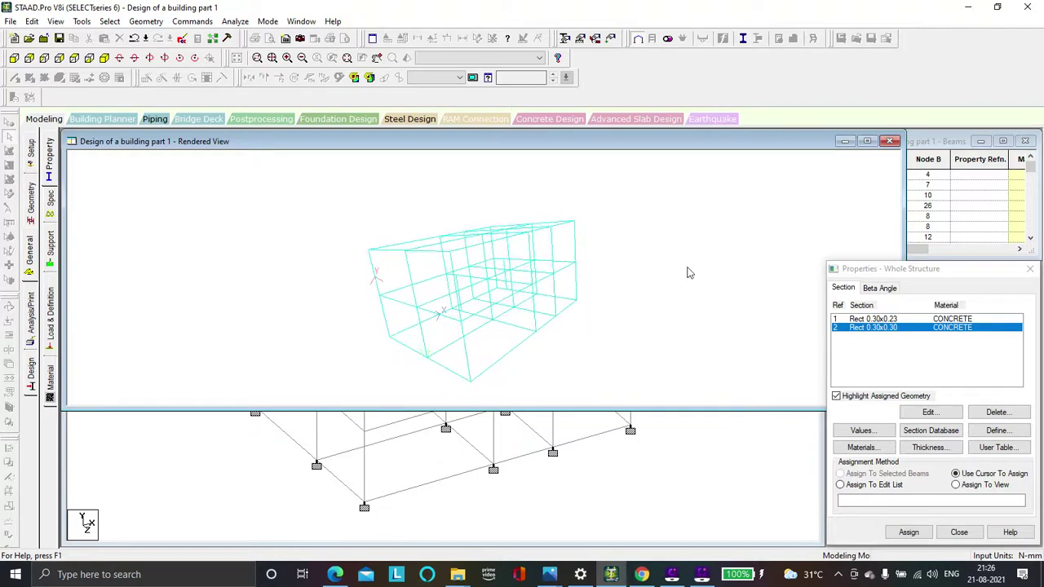
pyautogui.click(892, 141)
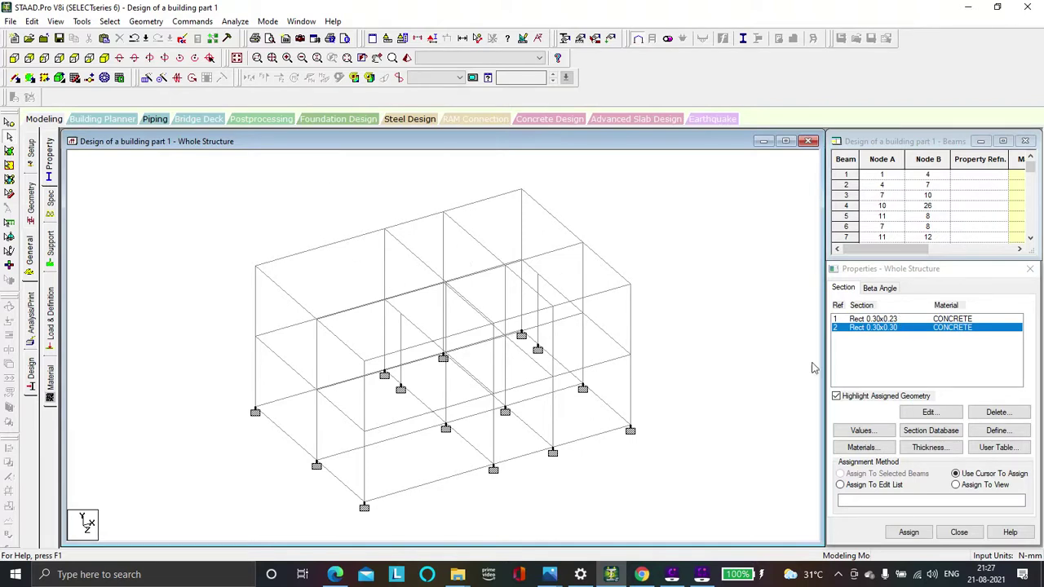
pyautogui.click(889, 319)
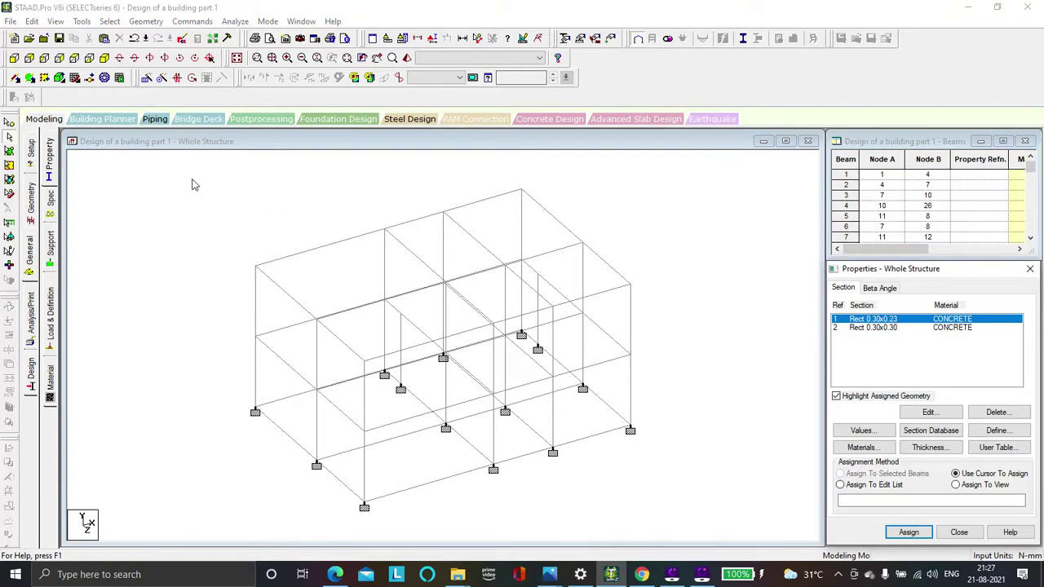
pyautogui.click(109, 22)
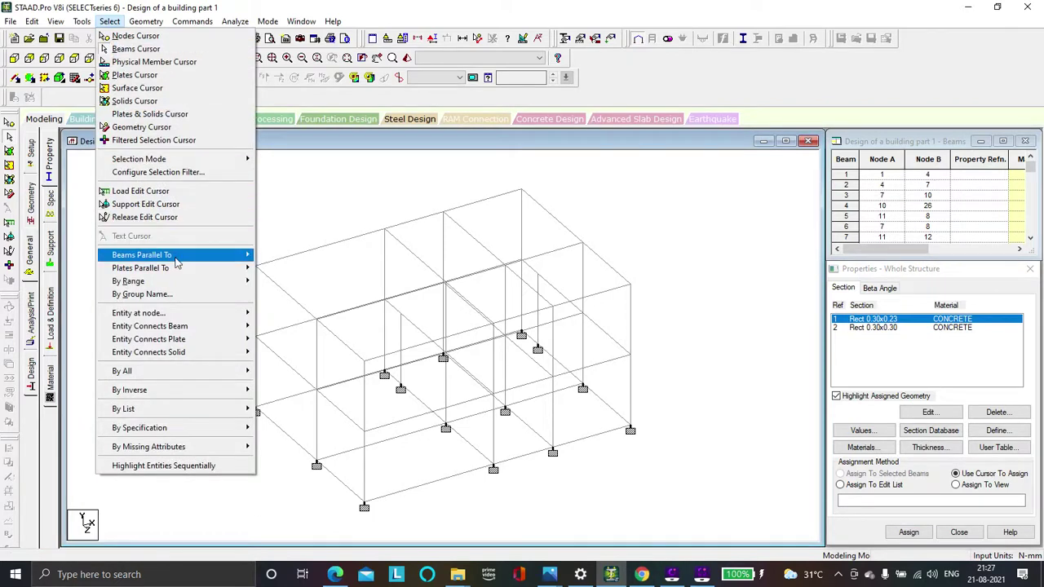
pyautogui.moveTo(173, 257)
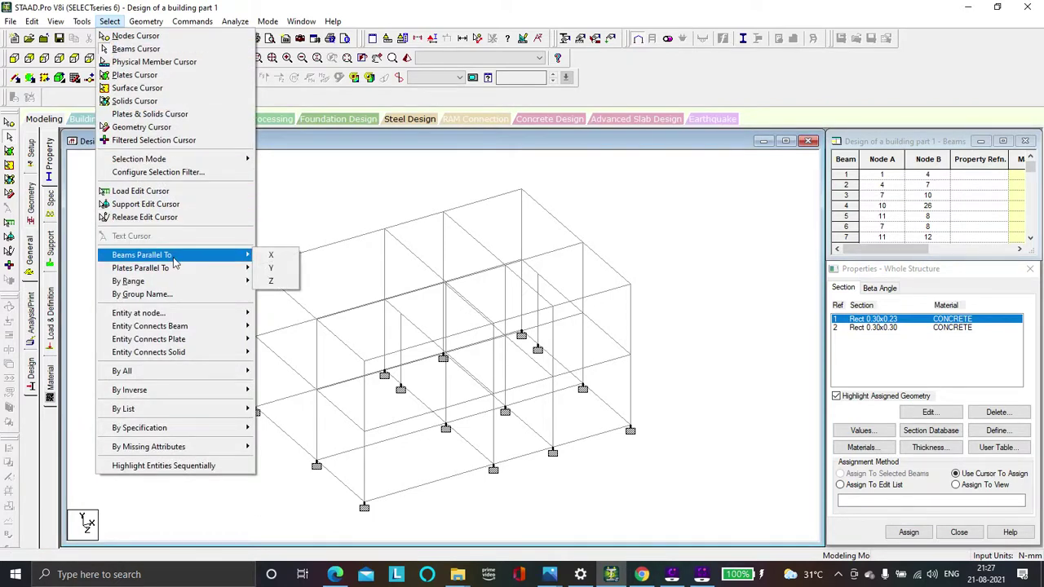
pyautogui.click(319, 198)
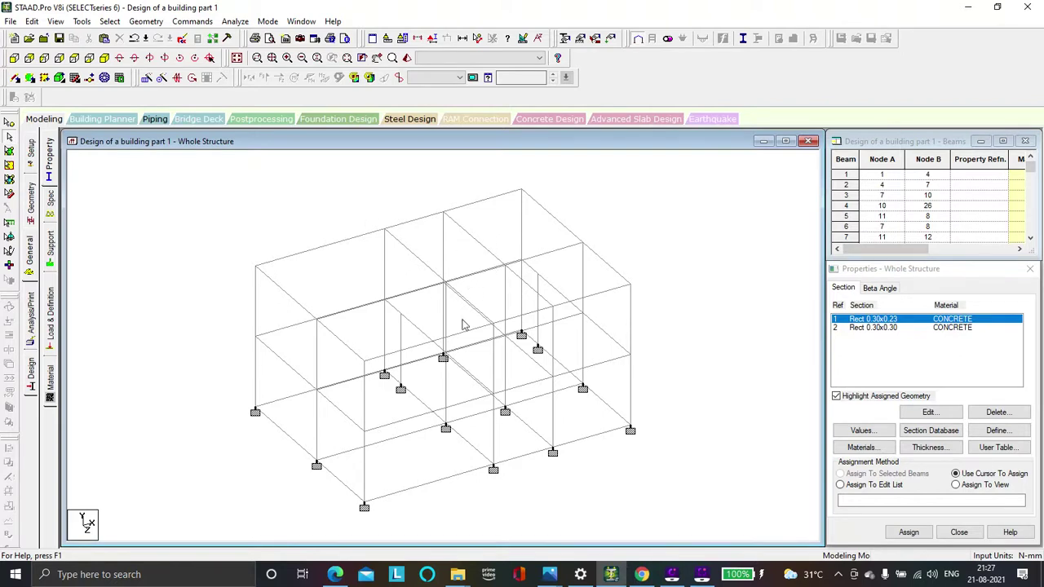
# - Assign the Rect 0.30x0.23 concrete section to all beams parallel to the X and Z axes, and clear the selection
pyautogui.click(891, 320)
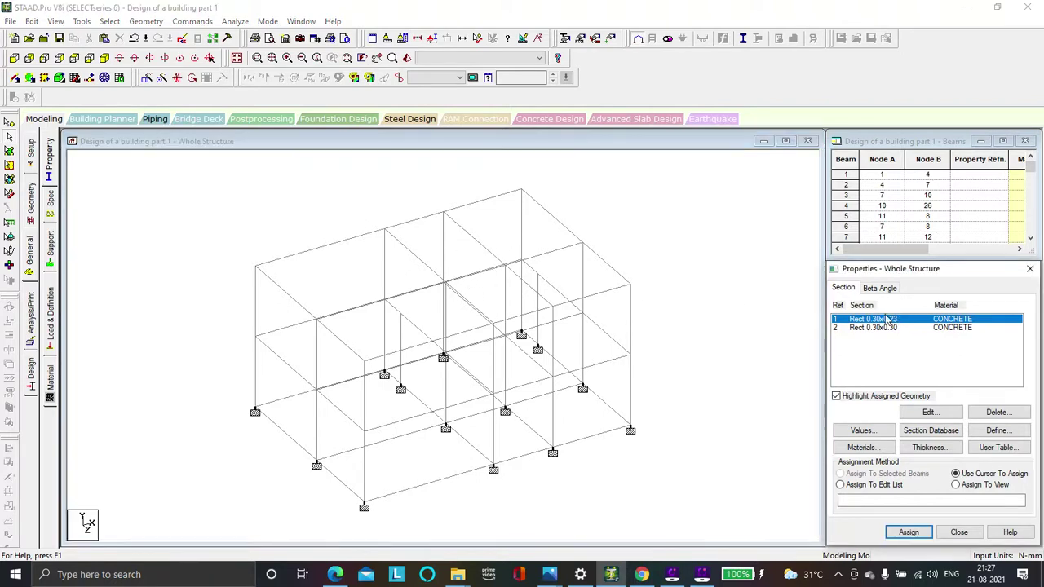
pyautogui.click(109, 21)
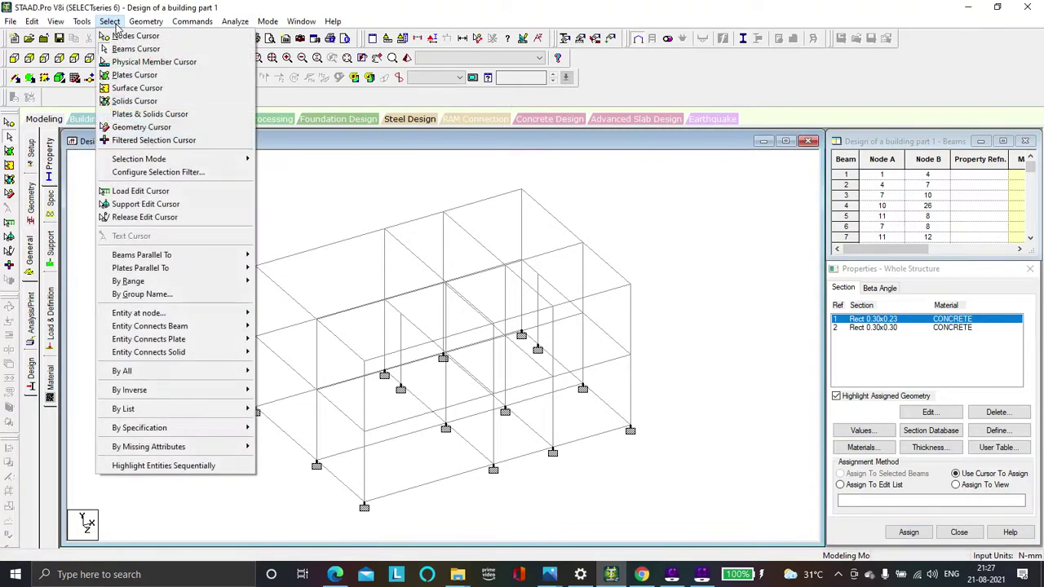
pyautogui.moveTo(203, 256)
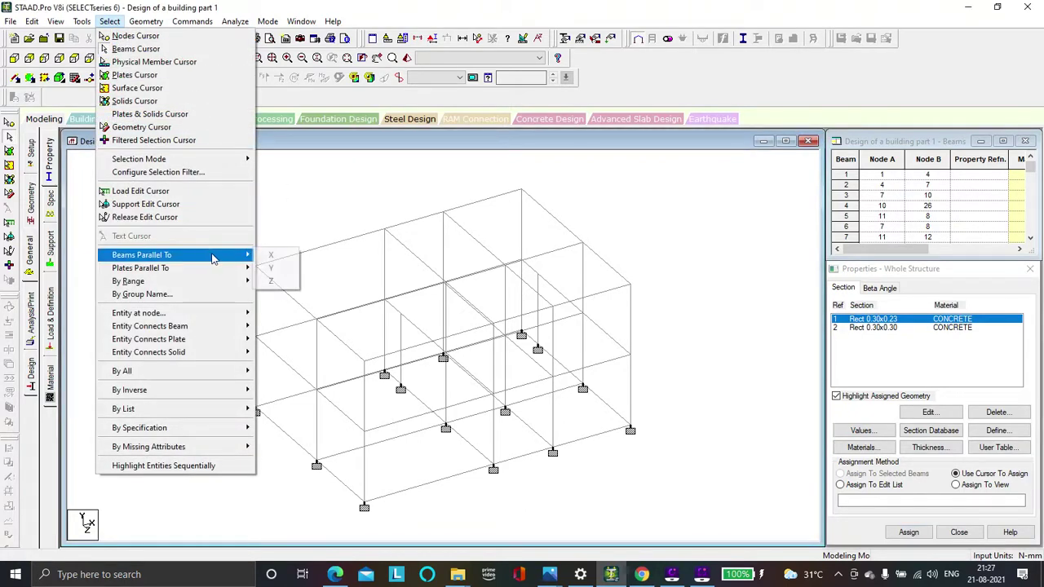
pyautogui.click(262, 255)
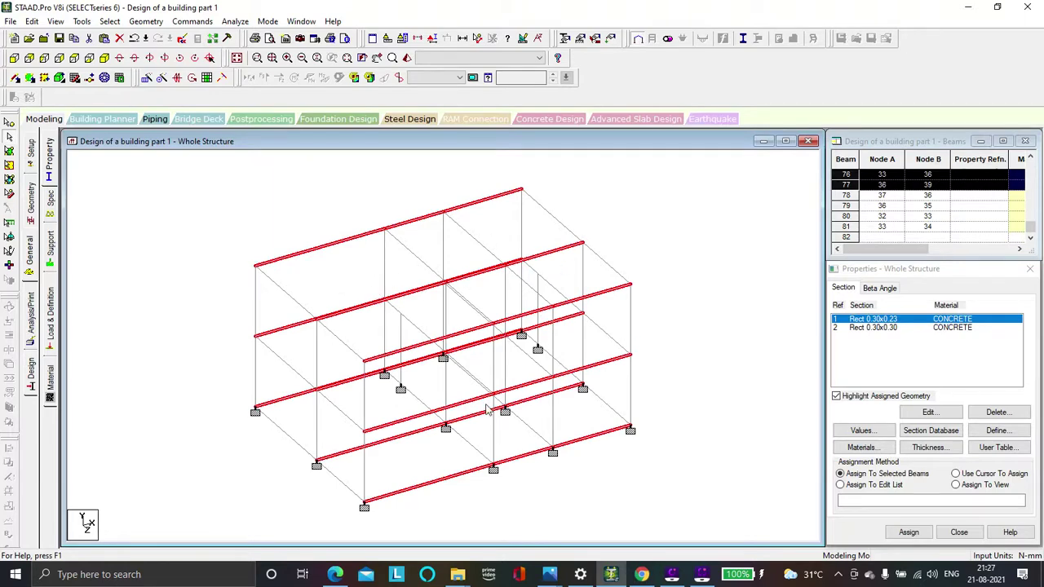
pyautogui.click(109, 21)
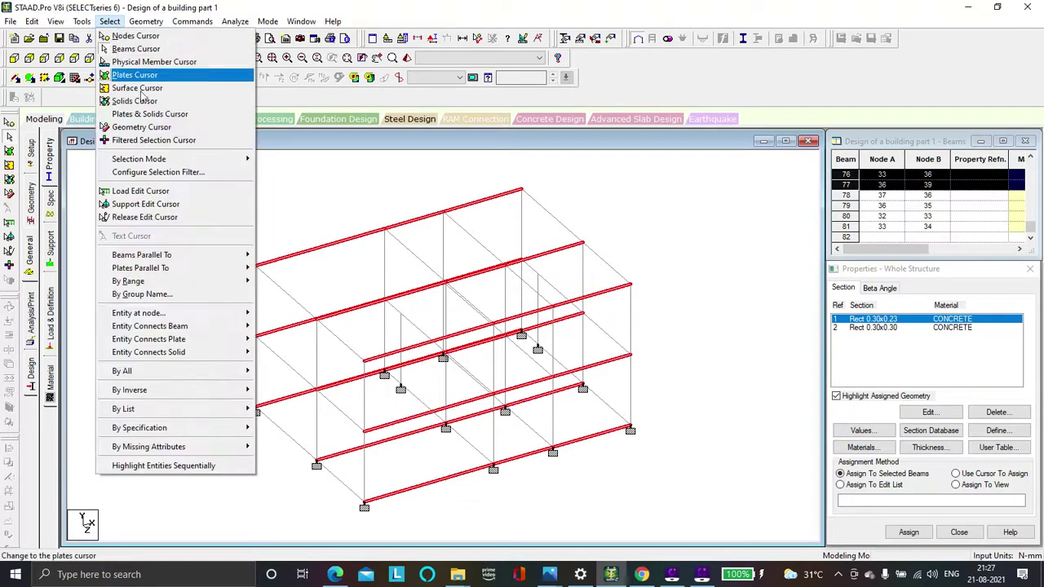
pyautogui.moveTo(210, 259)
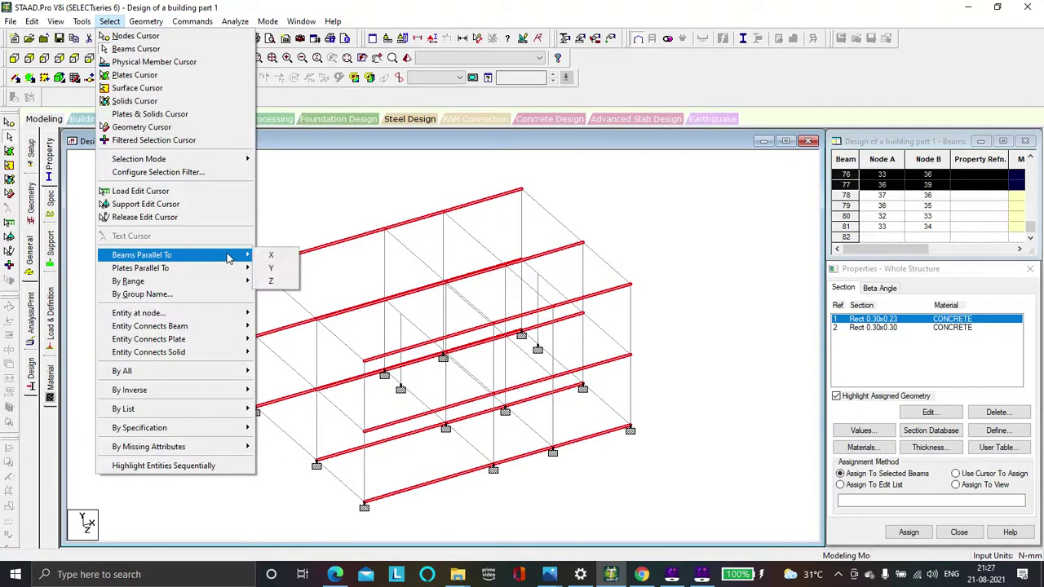
pyautogui.click(272, 282)
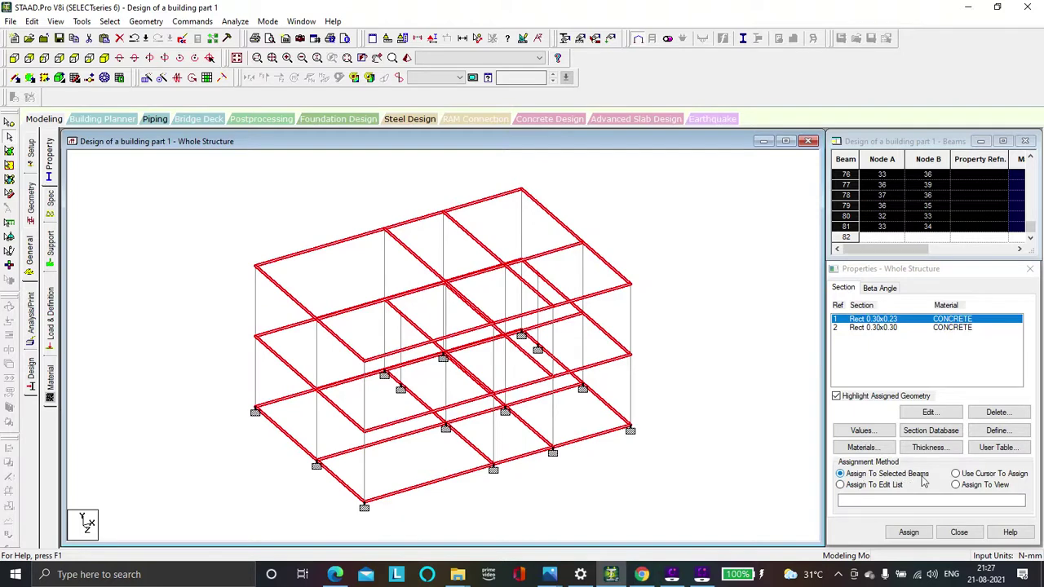
pyautogui.click(909, 532)
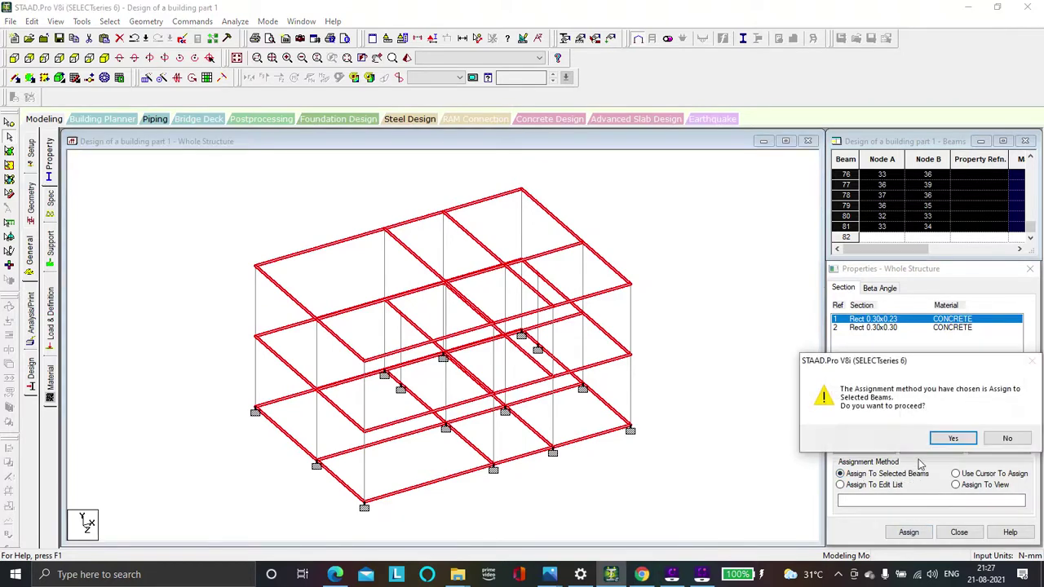
pyautogui.click(953, 438)
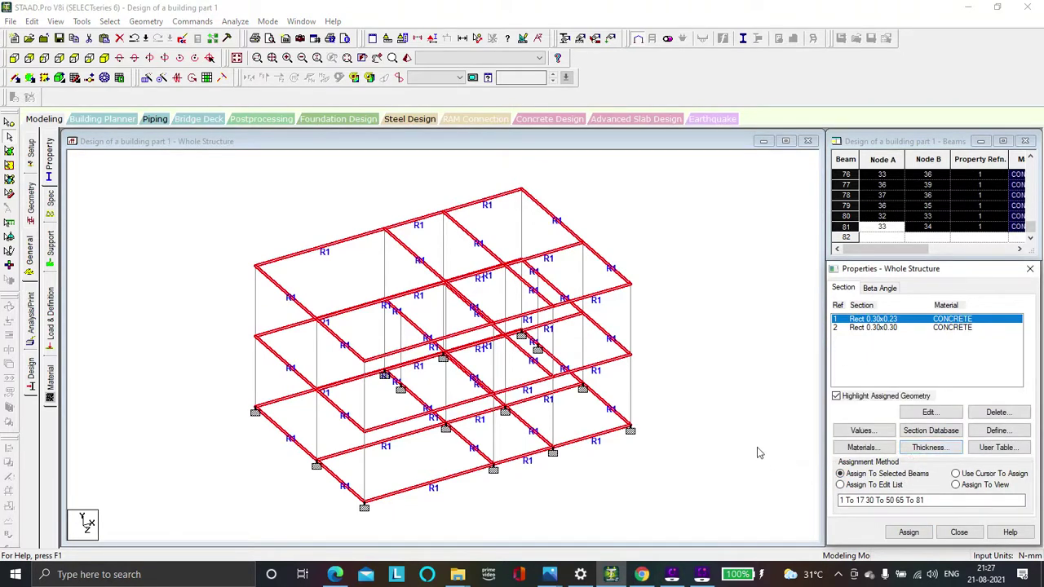
pyautogui.click(743, 406)
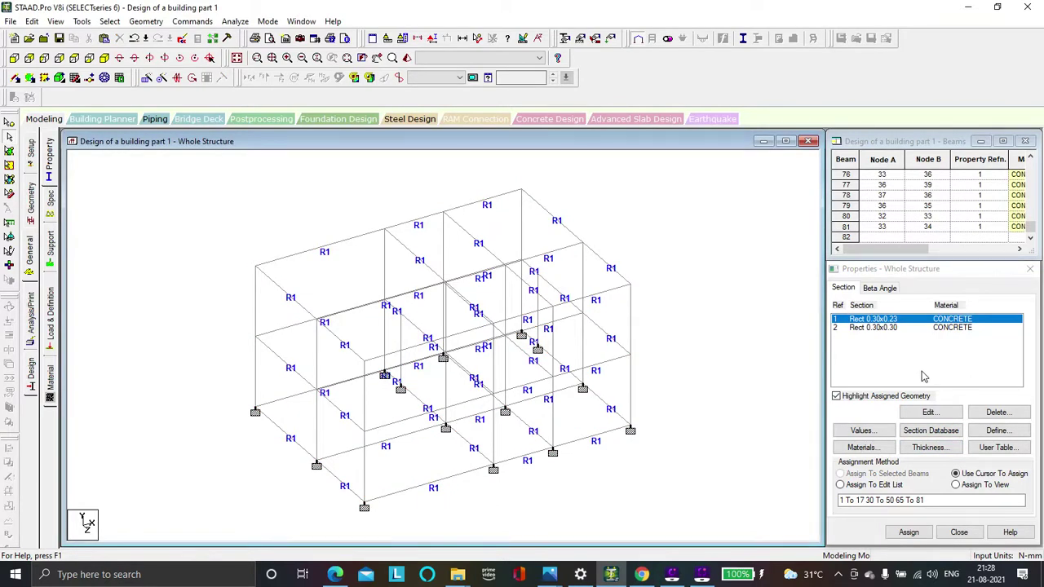
# - Assign the Rect 0.30x0.30 concrete section to all columns parallel to the Y axis, and clear the selection
pyautogui.click(921, 328)
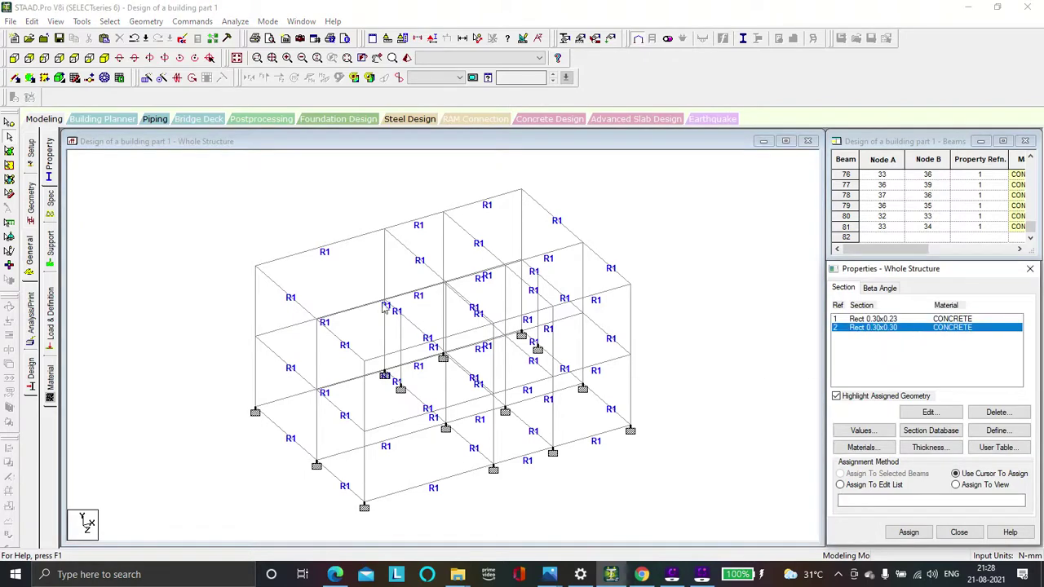
pyautogui.click(109, 21)
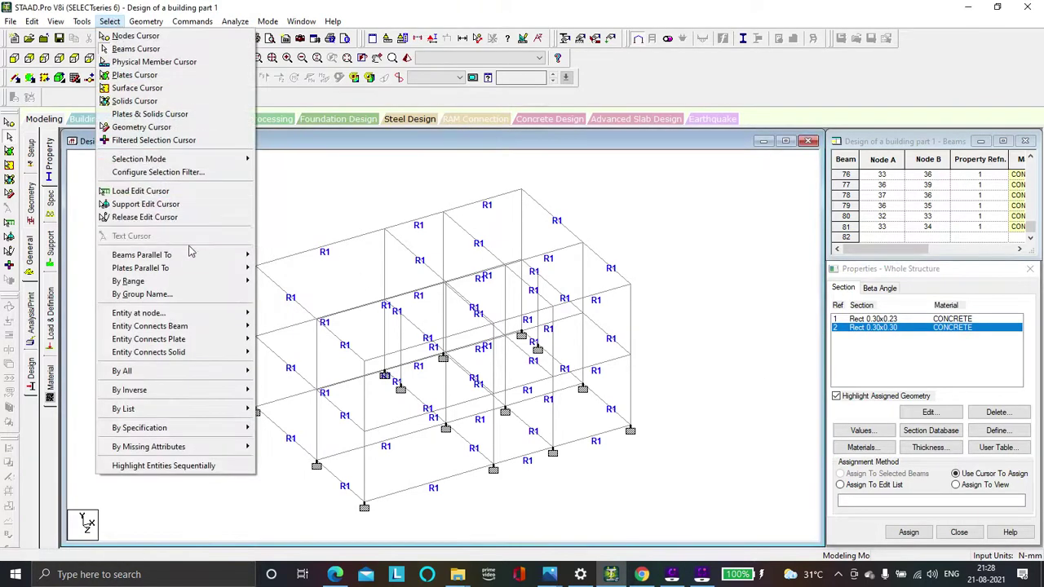
pyautogui.moveTo(216, 255)
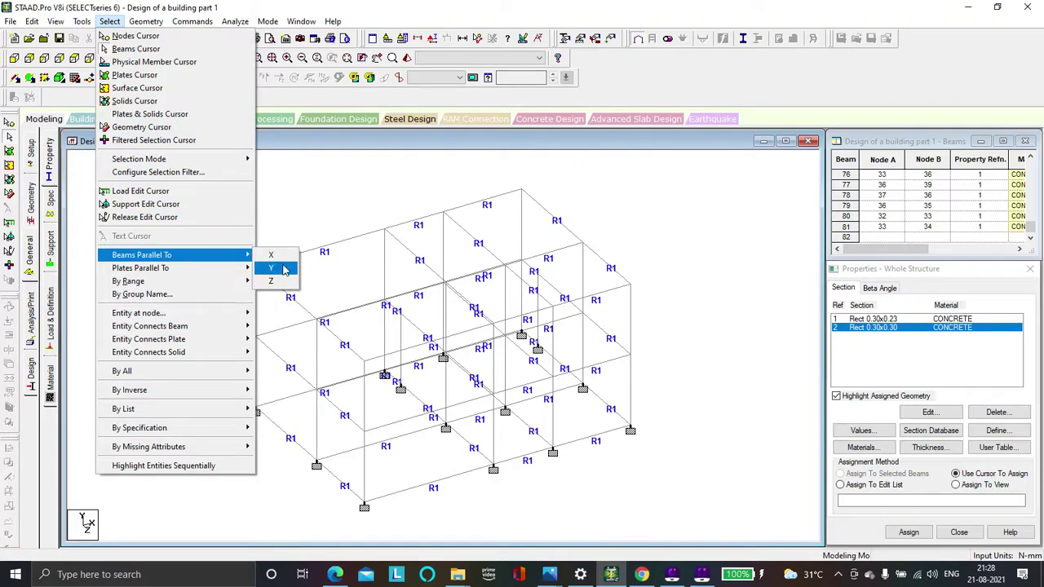
pyautogui.click(284, 270)
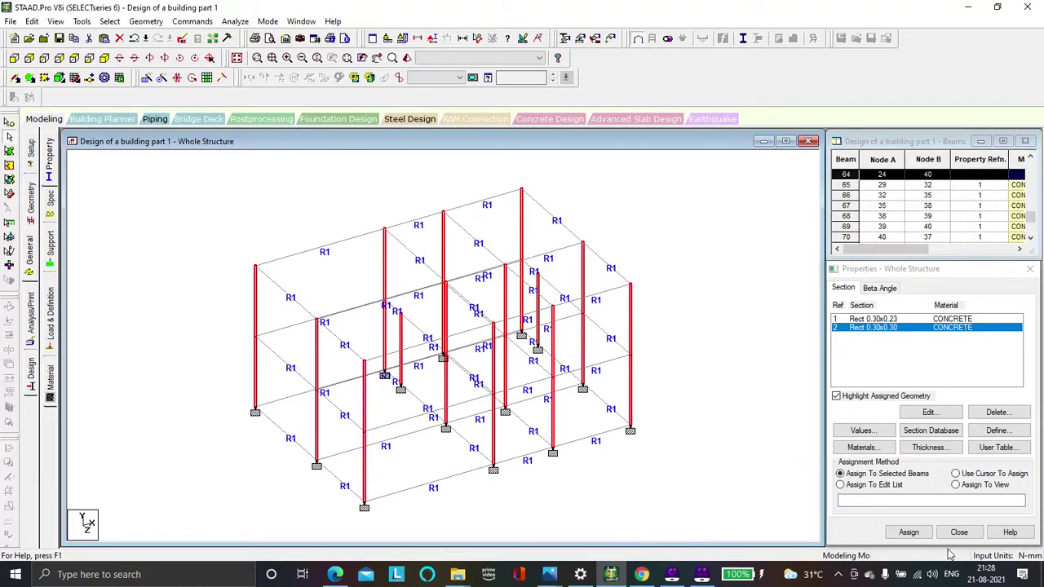
pyautogui.click(909, 532)
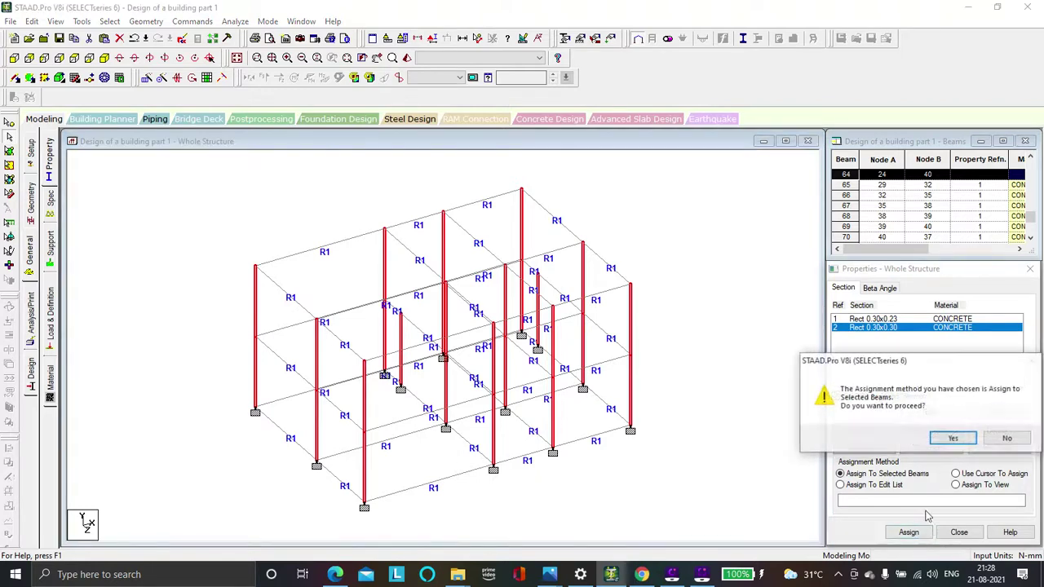
pyautogui.click(954, 437)
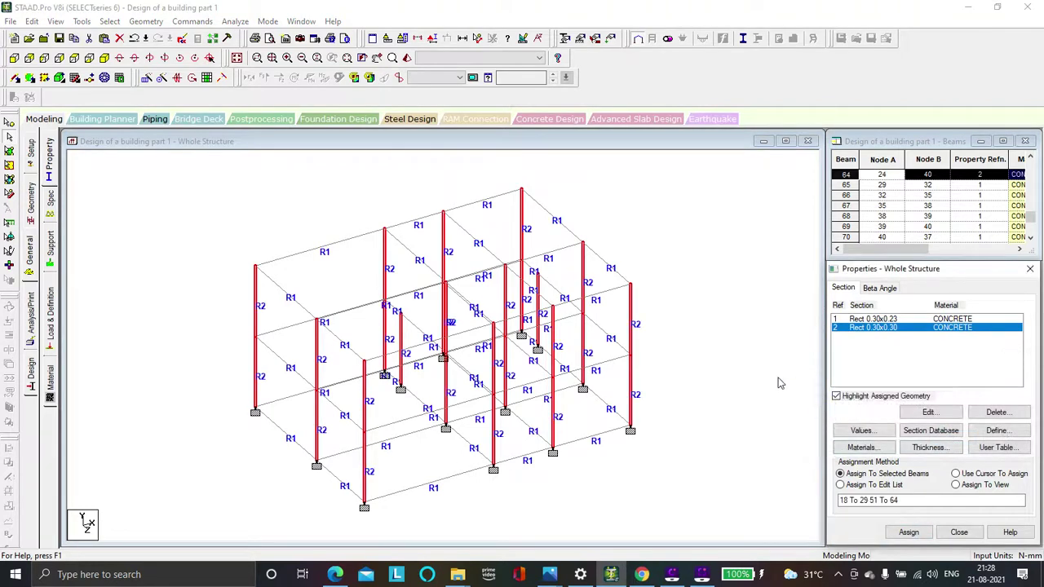
pyautogui.click(778, 384)
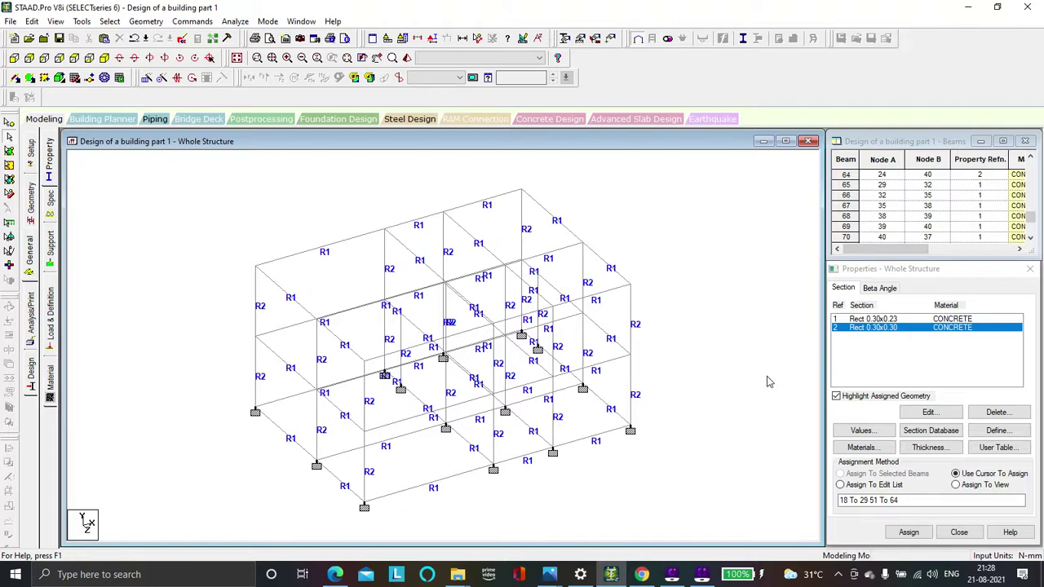
# - Inspect the frame with its assigned sections from another angle in the 3D rendered view, and close that view
pyautogui.click(408, 57)
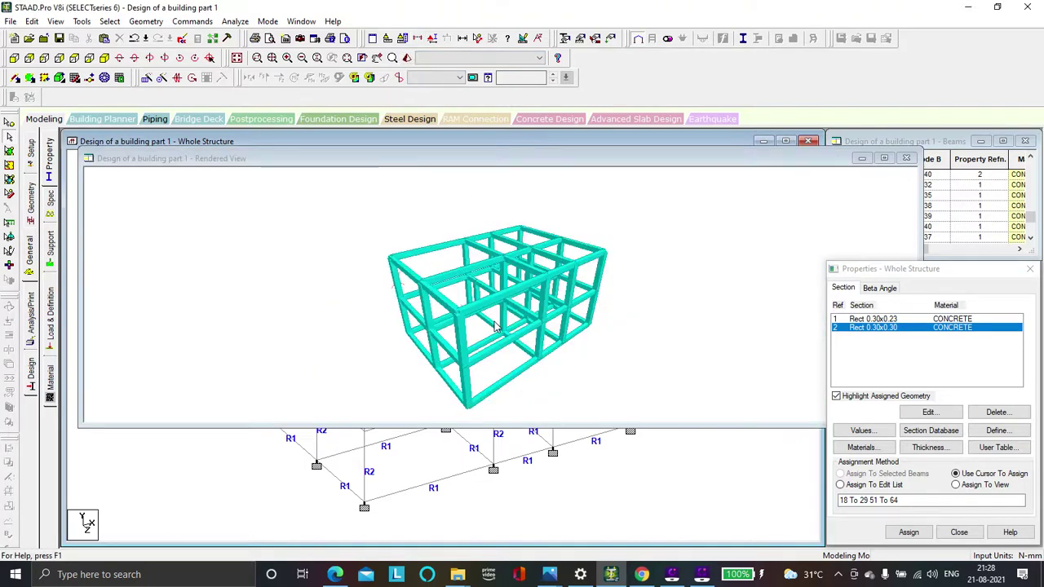
pyautogui.moveTo(496, 326); pyautogui.dragTo(514, 287)
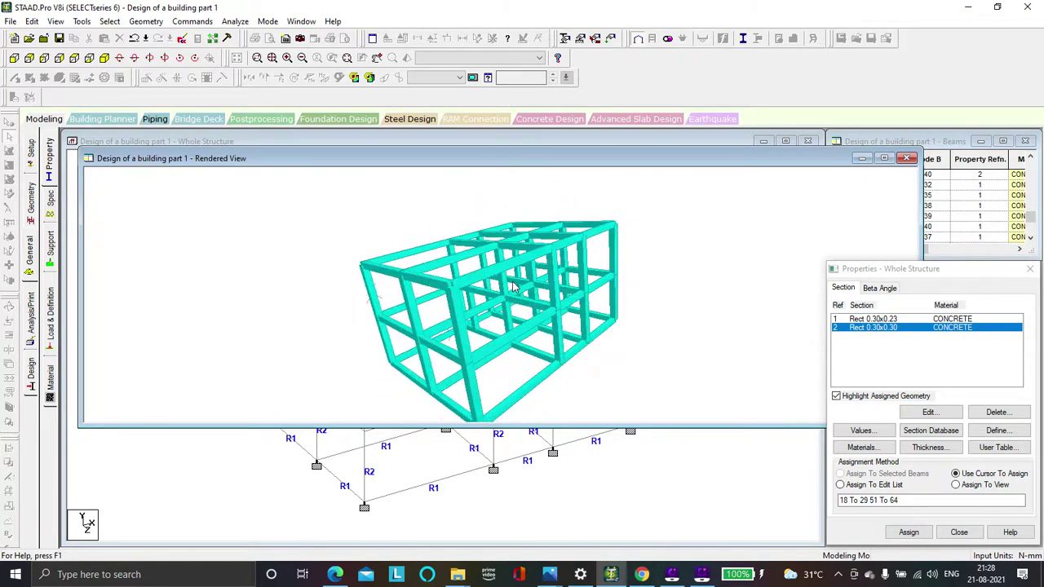
pyautogui.click(906, 158)
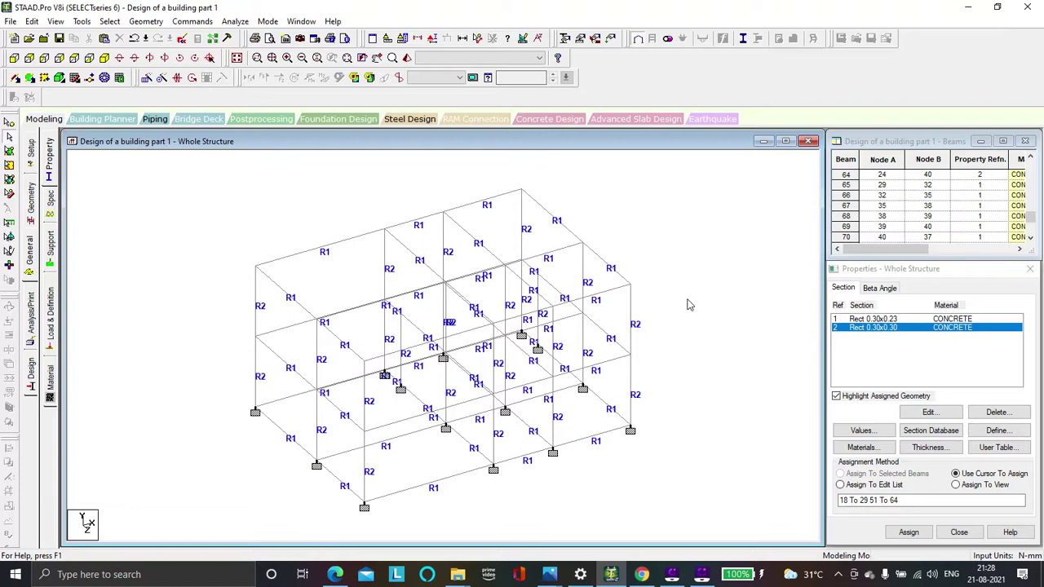
# - Go to the load and definition page and save the modified structure through the auto save
pyautogui.click(34, 256)
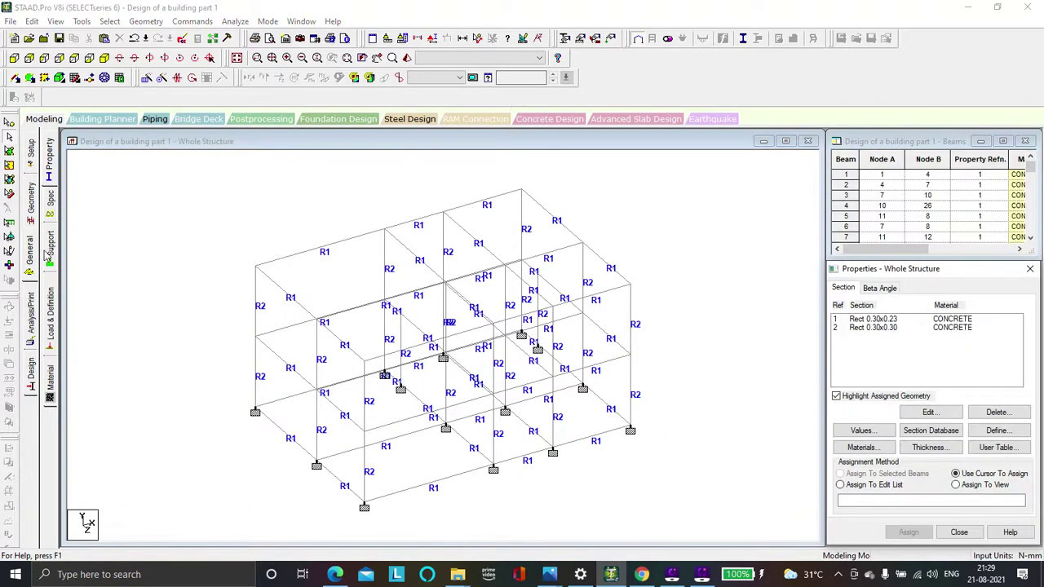
pyautogui.click(49, 310)
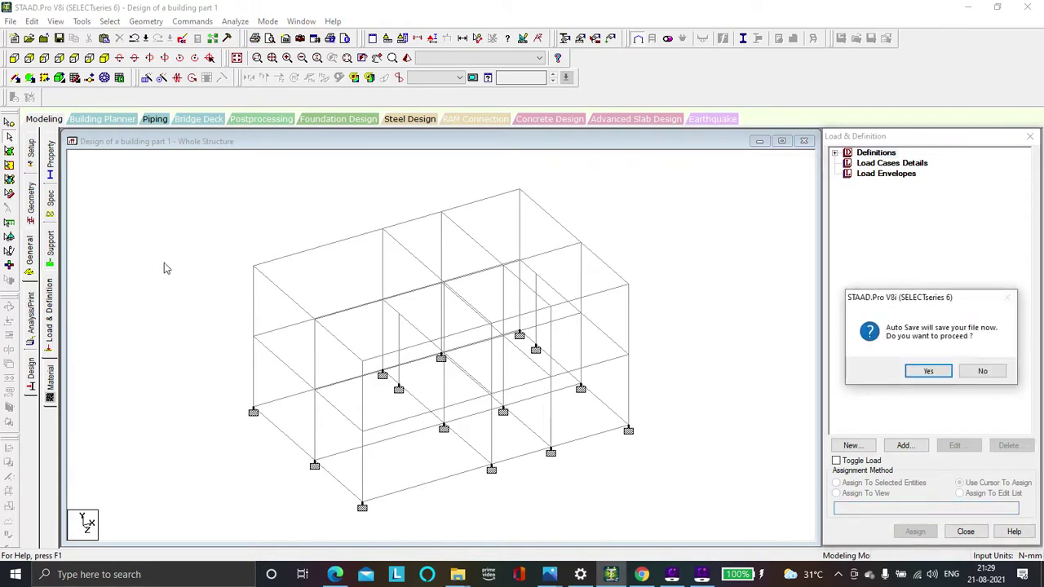
pyautogui.click(927, 371)
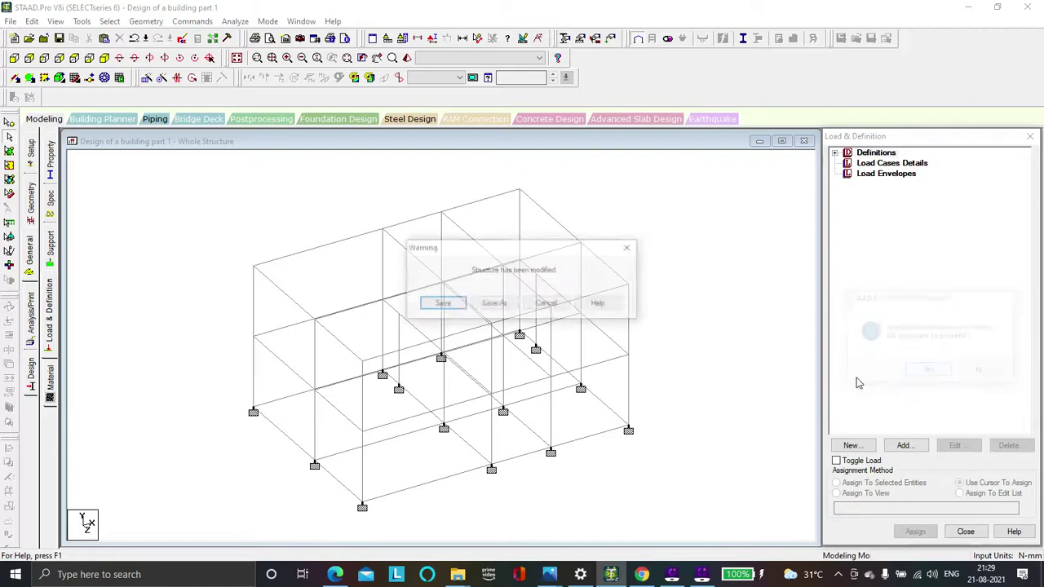
pyautogui.click(457, 303)
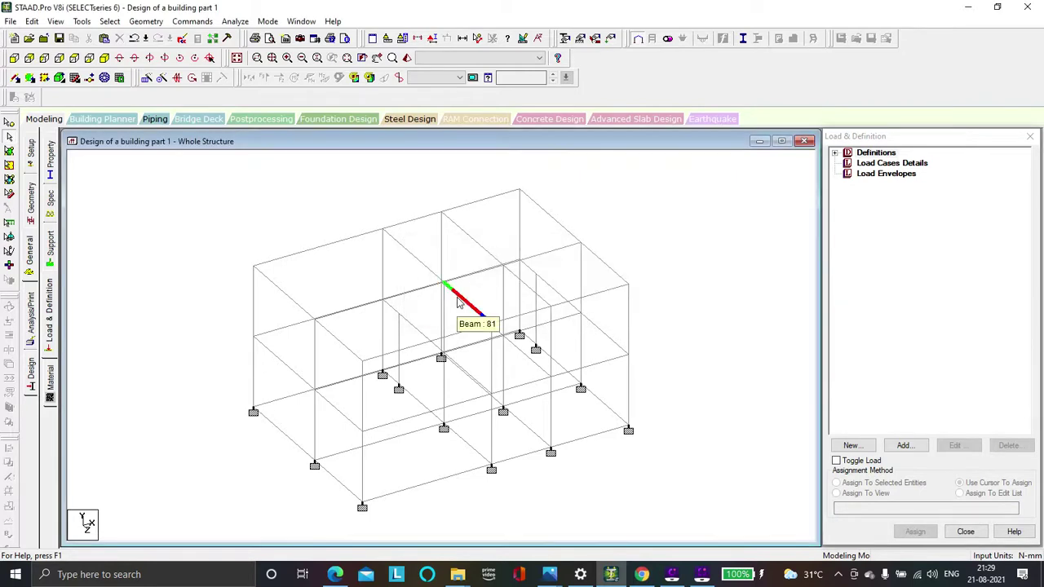
# - Start a new seismic definition and set its code type to Indian: IS 1893 - 2002/2005
pyautogui.doubleClick(870, 154)
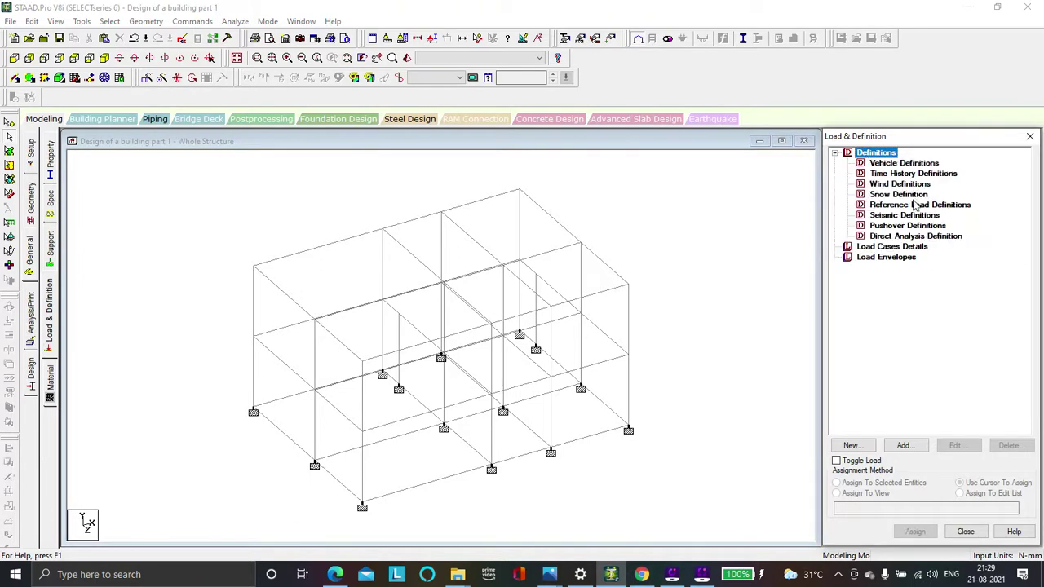
pyautogui.click(913, 216)
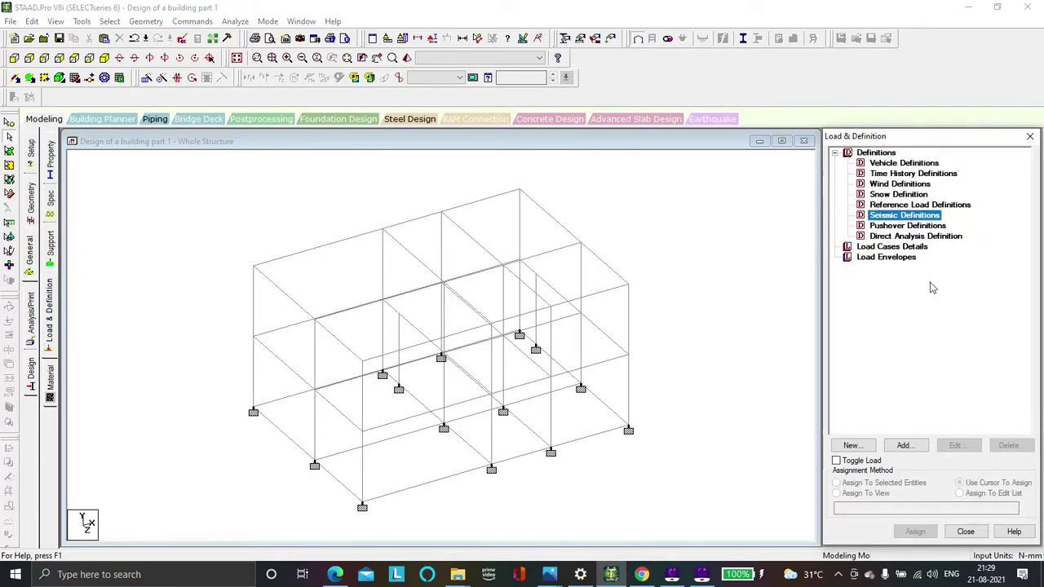
pyautogui.click(904, 447)
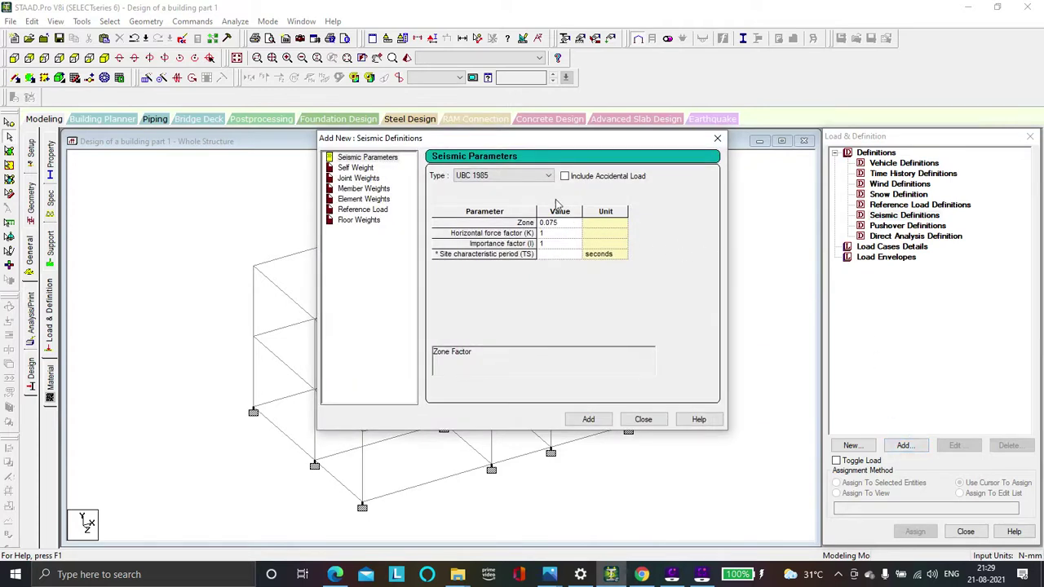
pyautogui.click(543, 180)
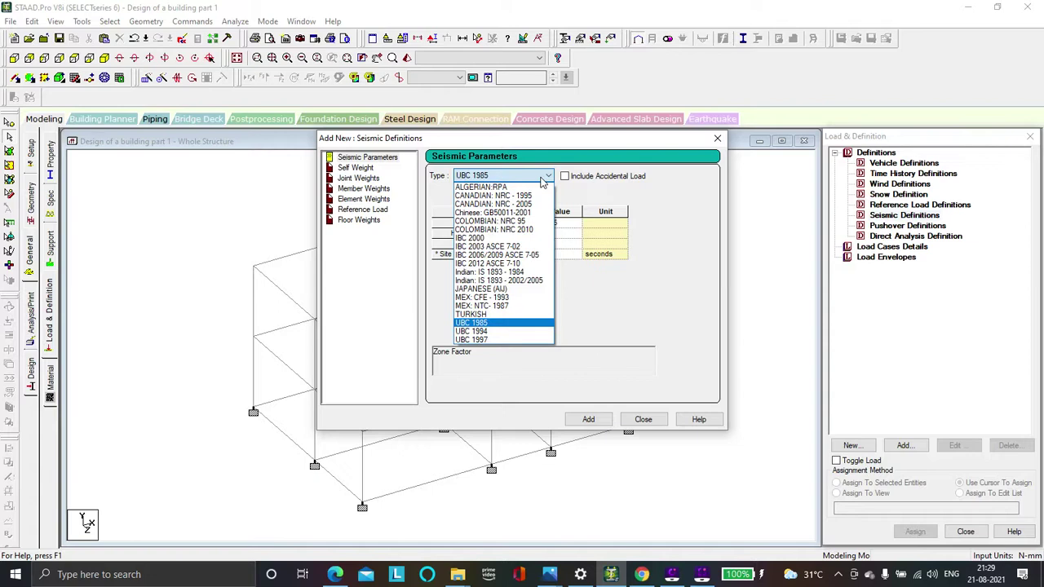
pyautogui.click(519, 280)
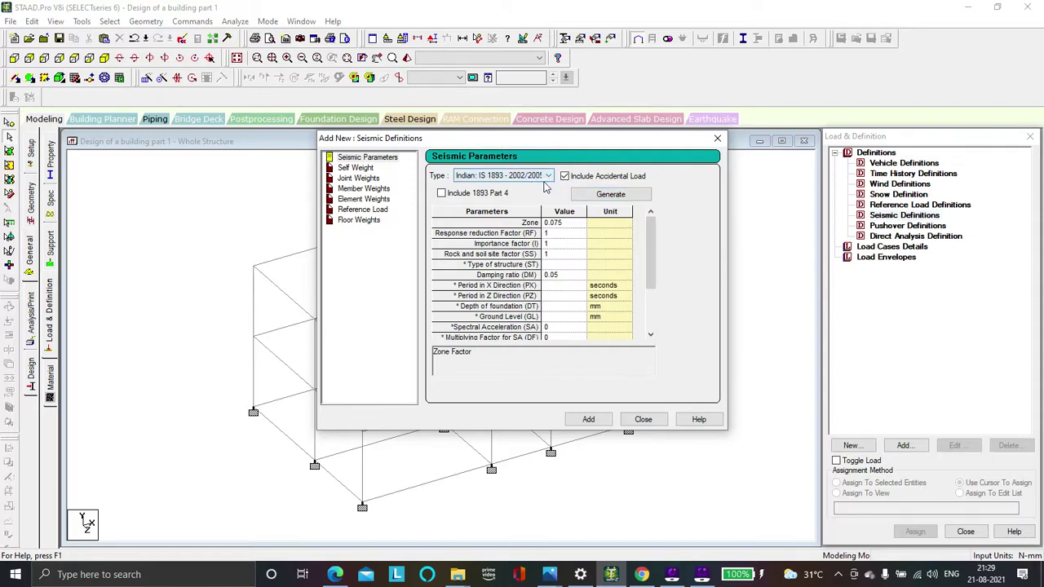
# - Generate the IS 1893 seismic parameters for the city of Rourkela, keeping the special RC moment resisting frame and hard soil options
pyautogui.click(608, 194)
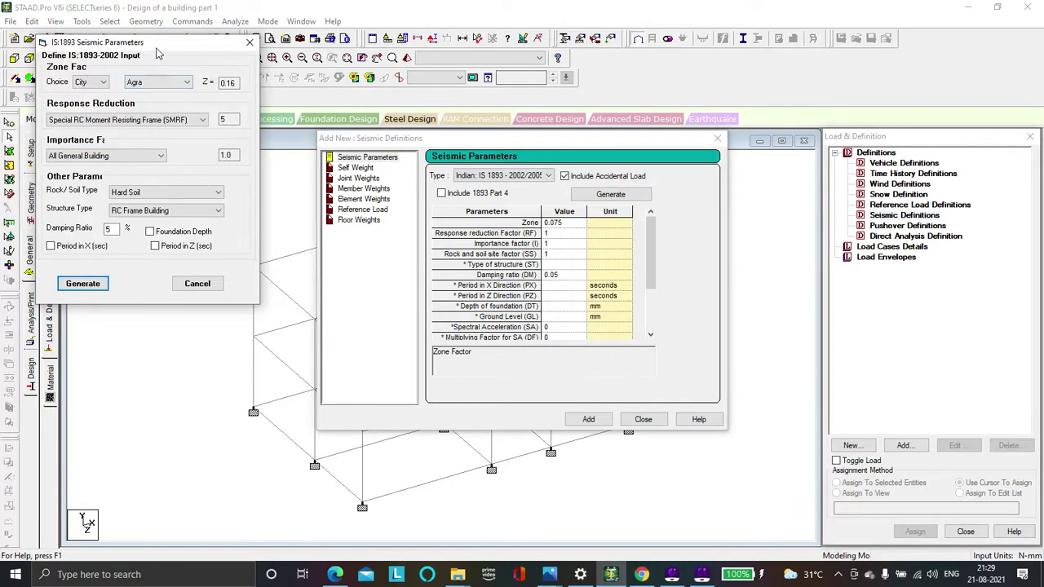
pyautogui.moveTo(159, 53); pyautogui.dragTo(200, 109)
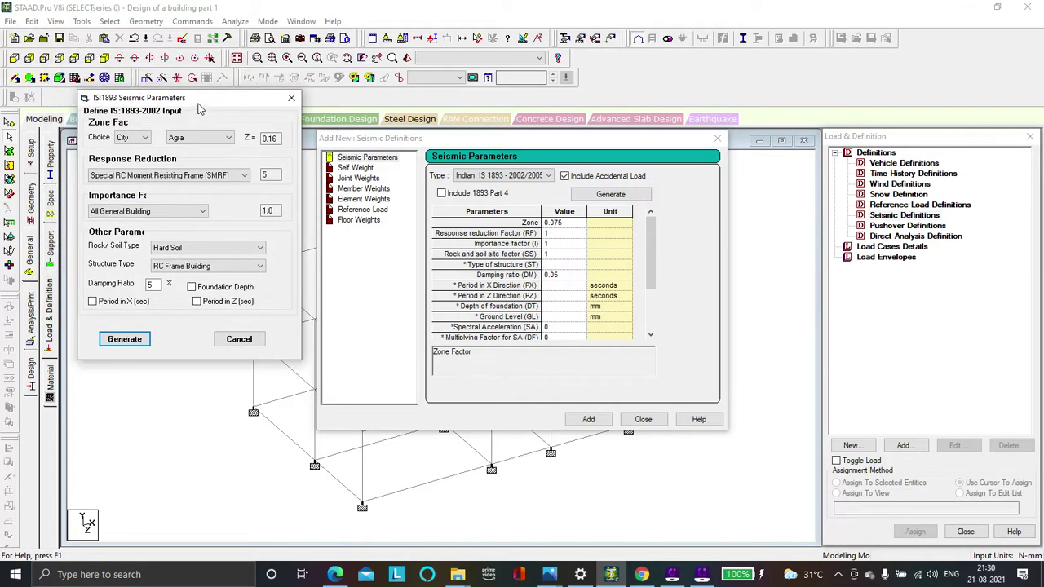
pyautogui.click(205, 137)
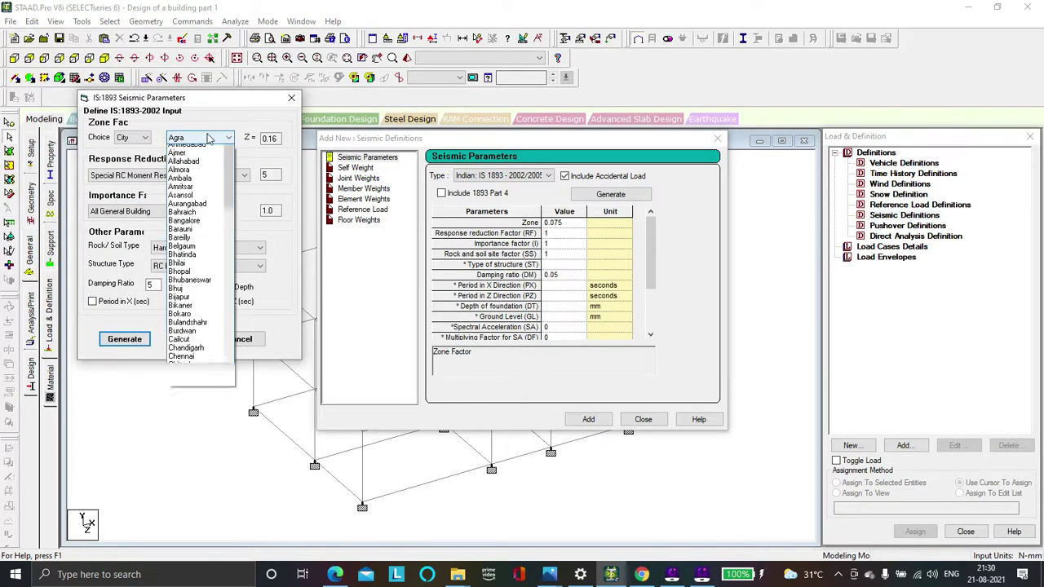
pyautogui.scroll(-6, 207, 212)
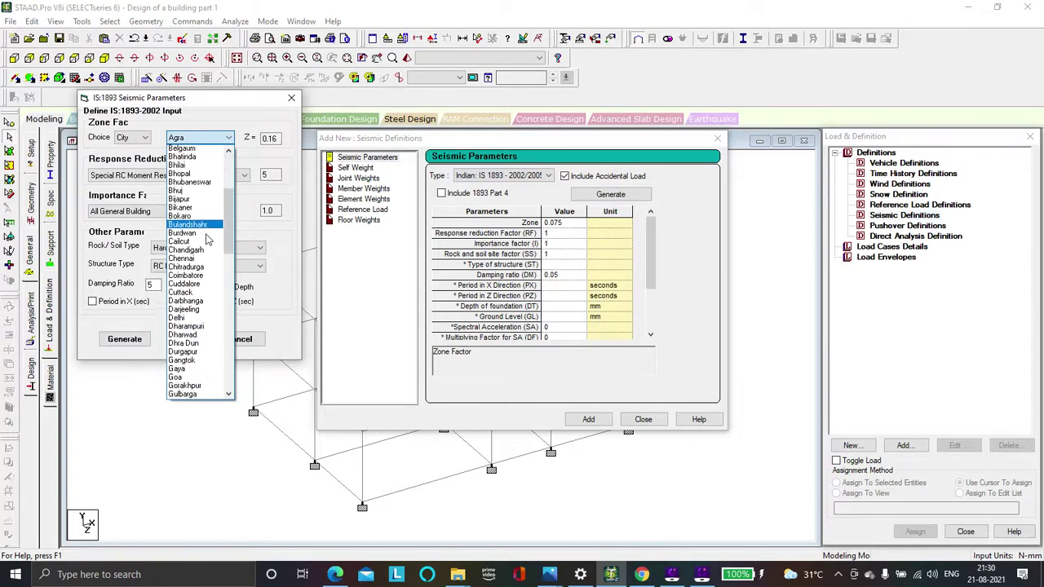
pyautogui.scroll(-7, 207, 238)
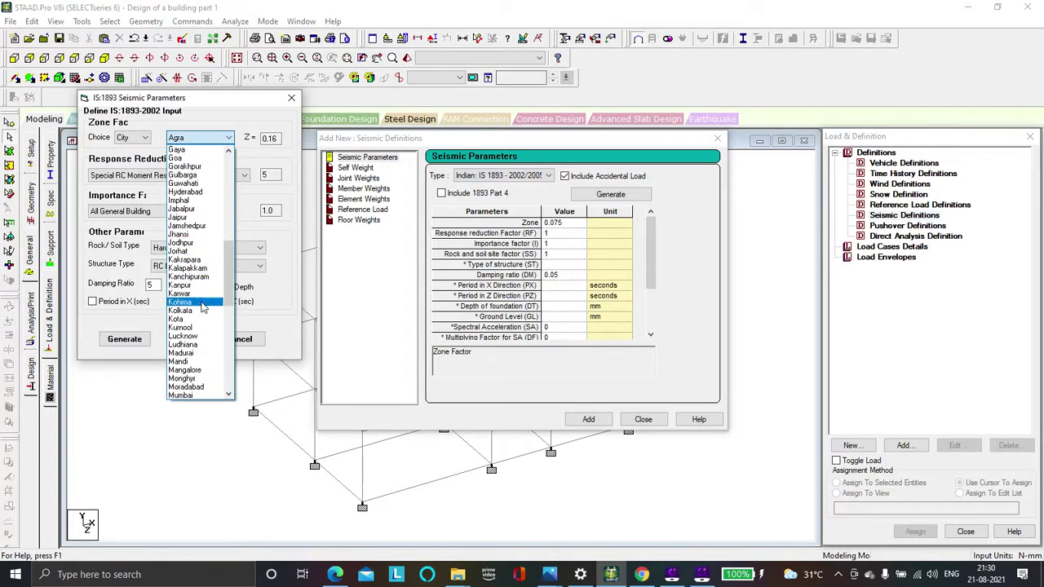
pyautogui.scroll(-1, 204, 314)
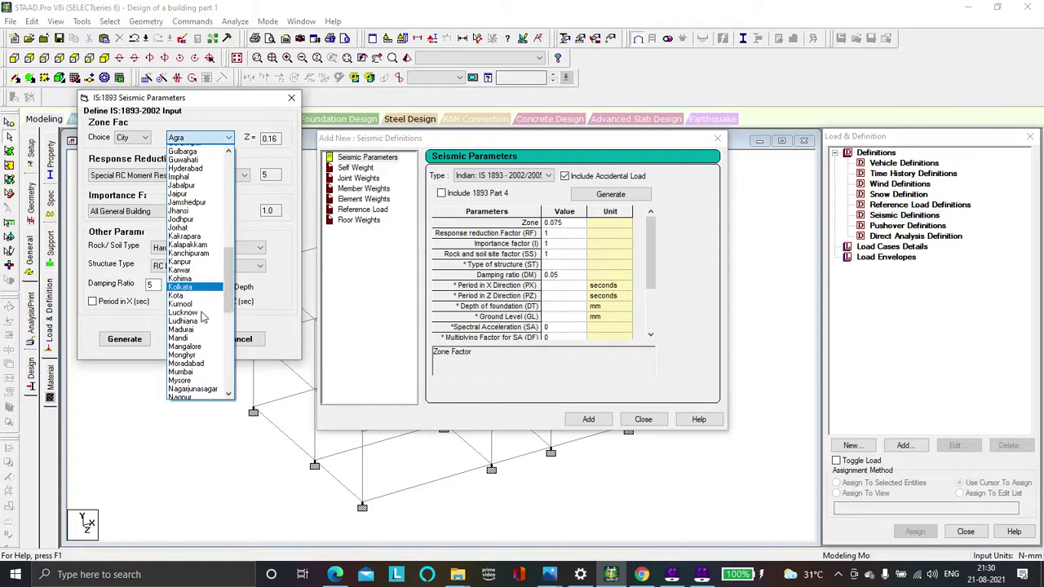
pyautogui.scroll(-1, 203, 318)
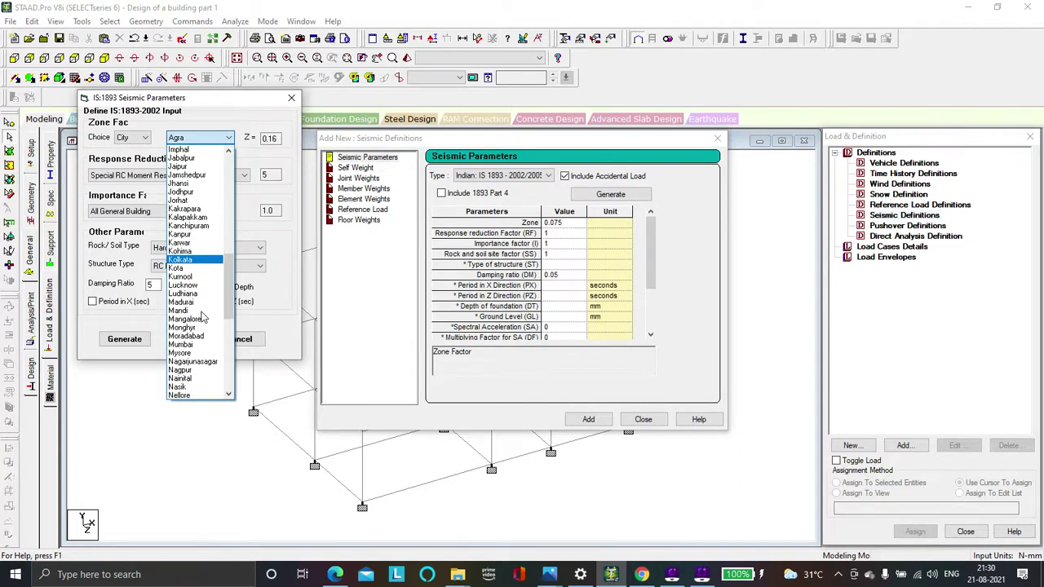
pyautogui.scroll(-6, 204, 317)
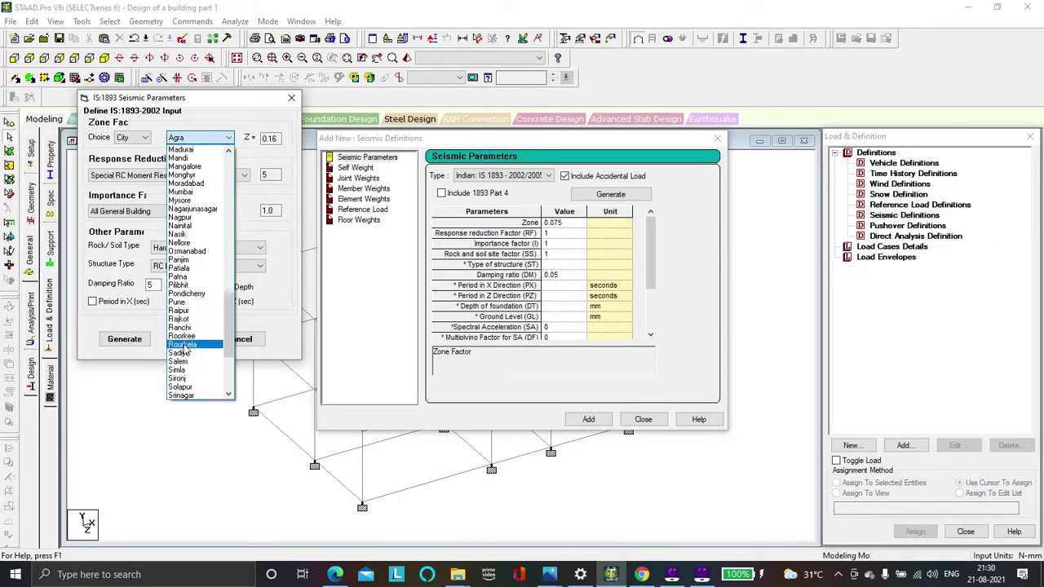
pyautogui.click(185, 353)
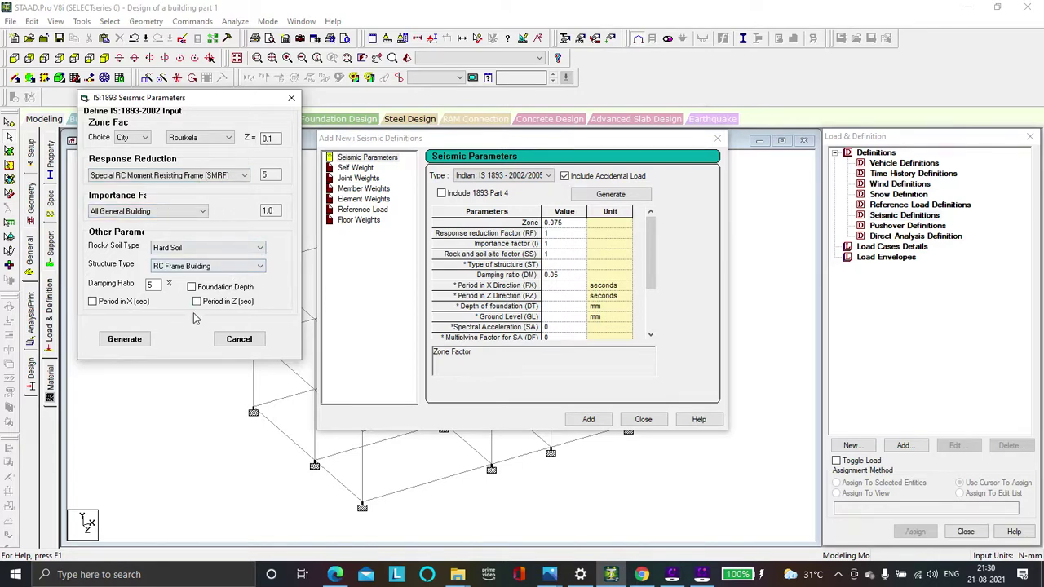
pyautogui.click(124, 339)
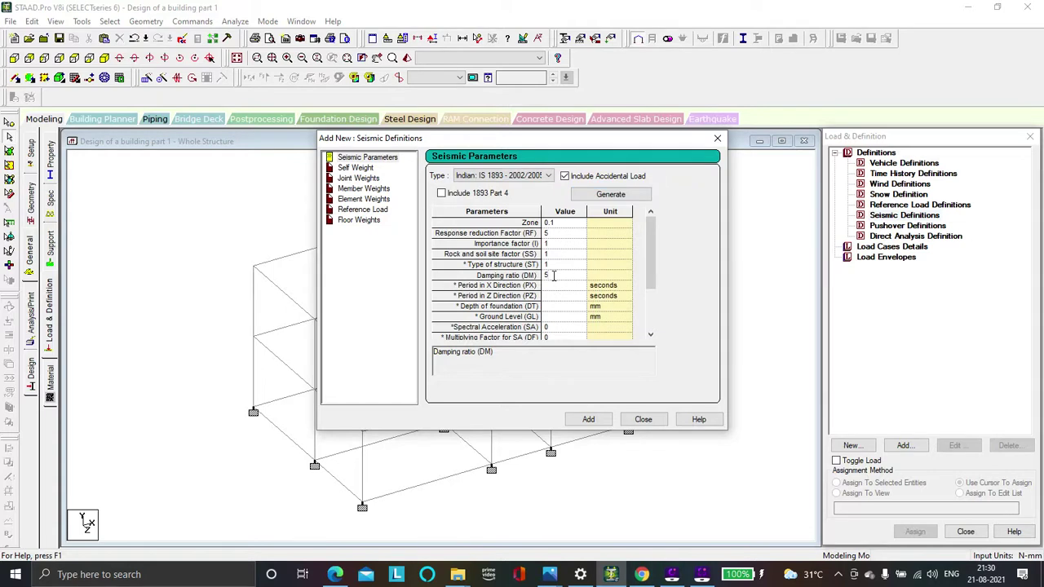
# - Set the damping ratio to 0.05 and add the seismic parameters to the definitions
pyautogui.press('BackSpace')
pyautogui.write('0.05')
pyautogui.click(591, 419)
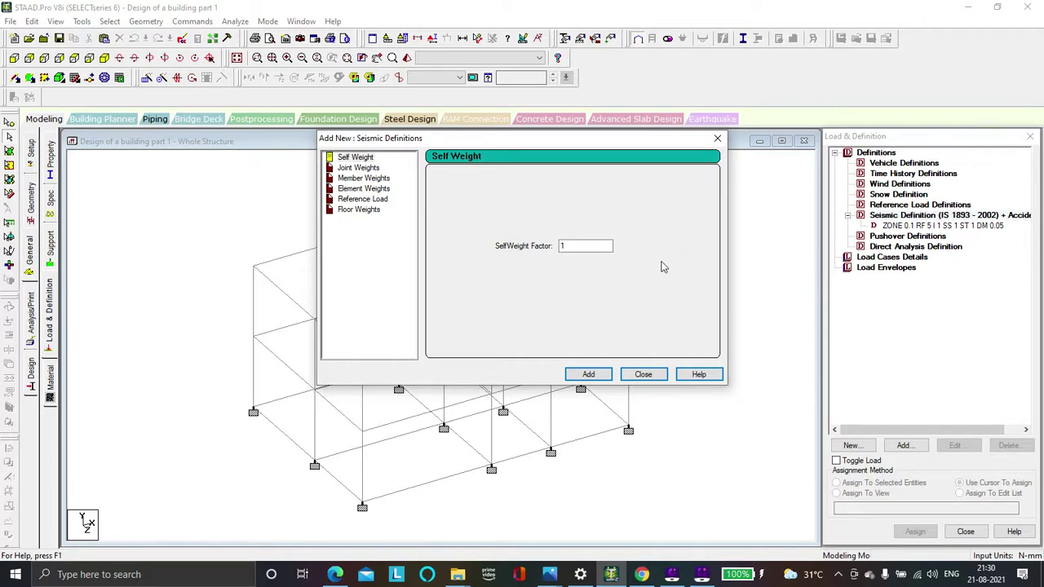
# - Add a self weight with factor 1 to the seismic definition and finish defining it
pyautogui.click(599, 377)
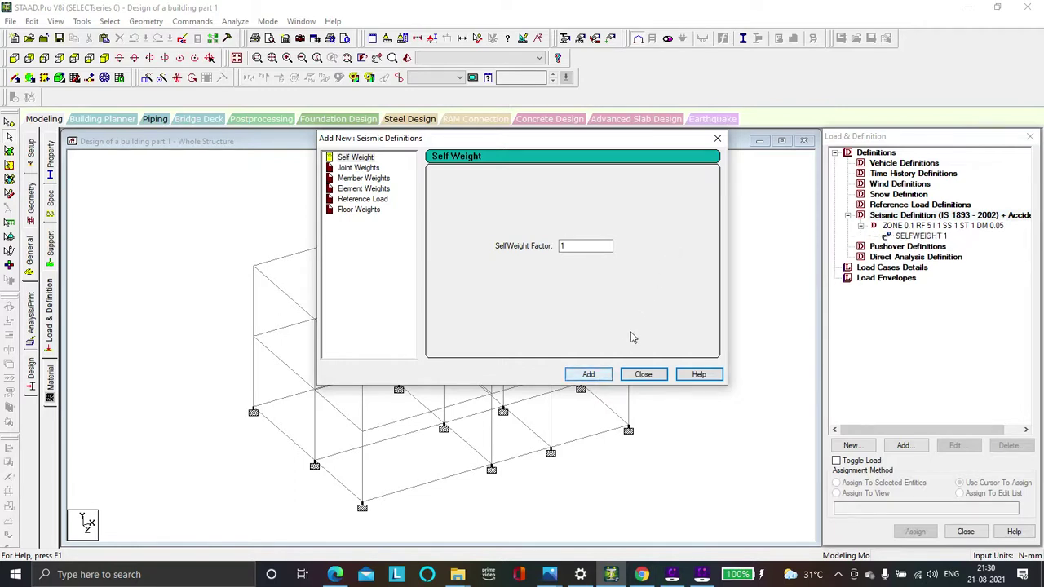
pyautogui.click(645, 373)
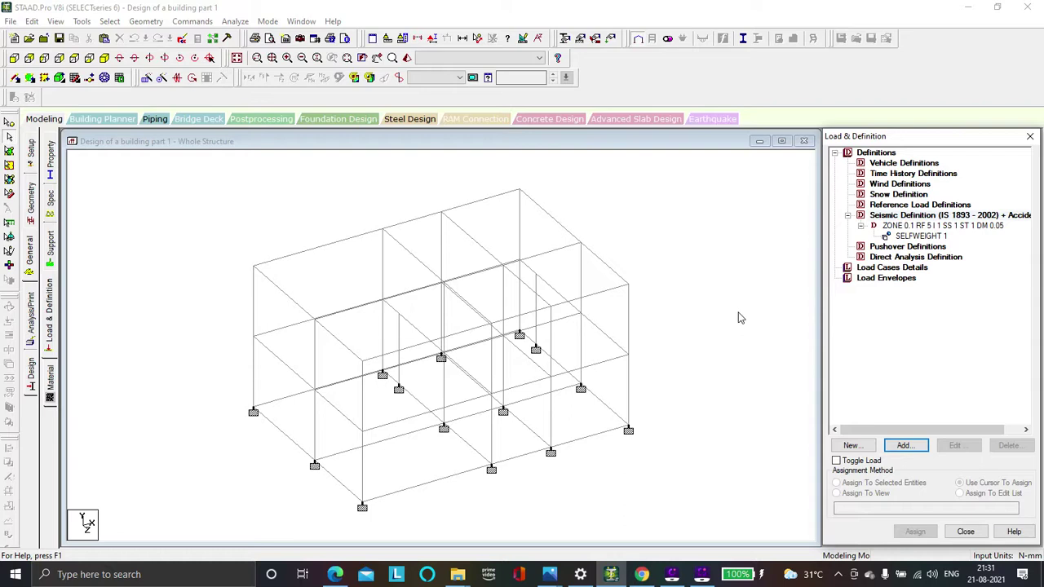
pyautogui.click(906, 236)
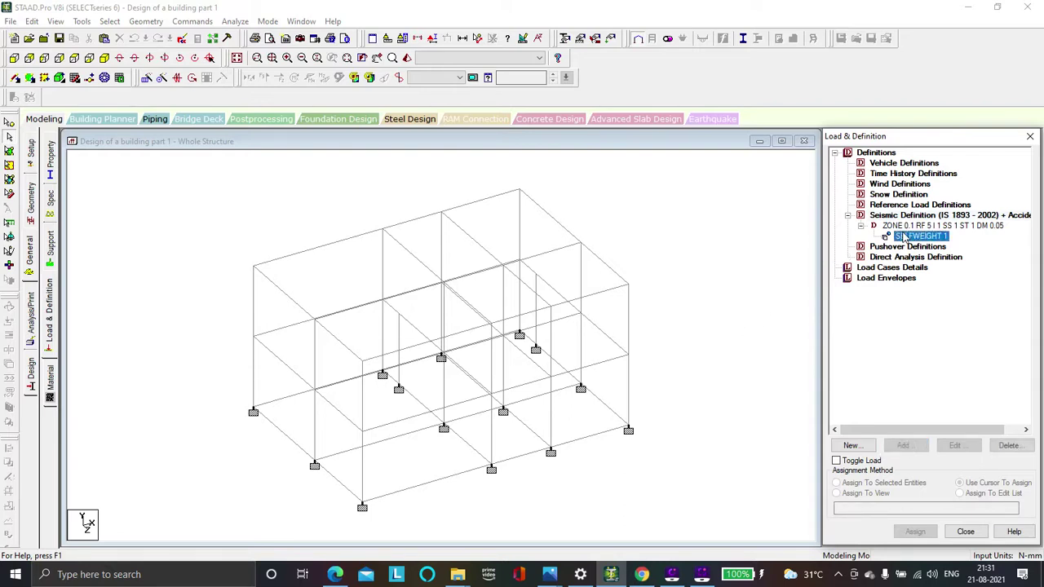
pyautogui.click(903, 229)
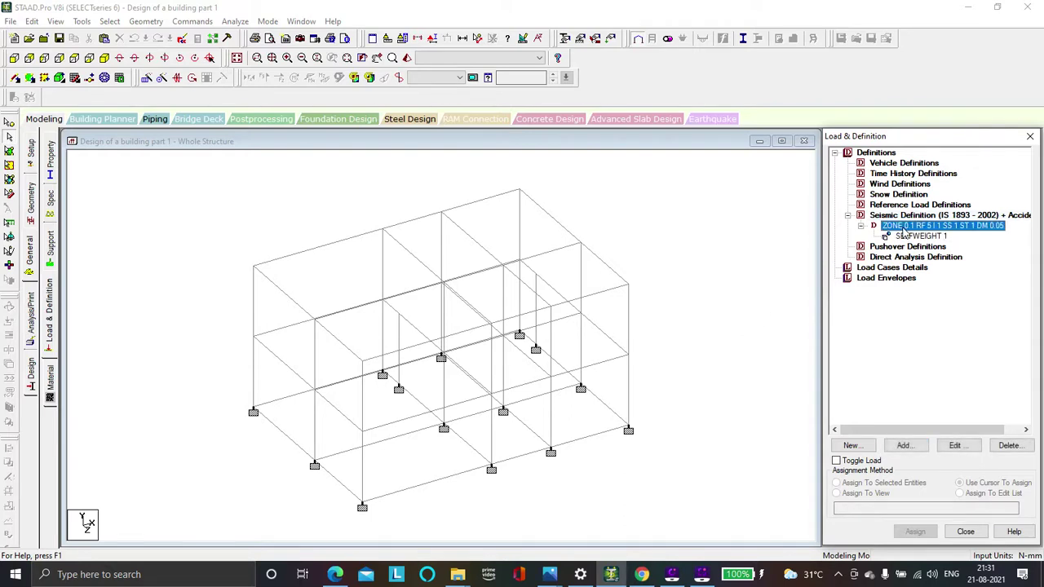
# - Add primary load case 1 with loading type Dead and the title Dead Load
pyautogui.click(887, 270)
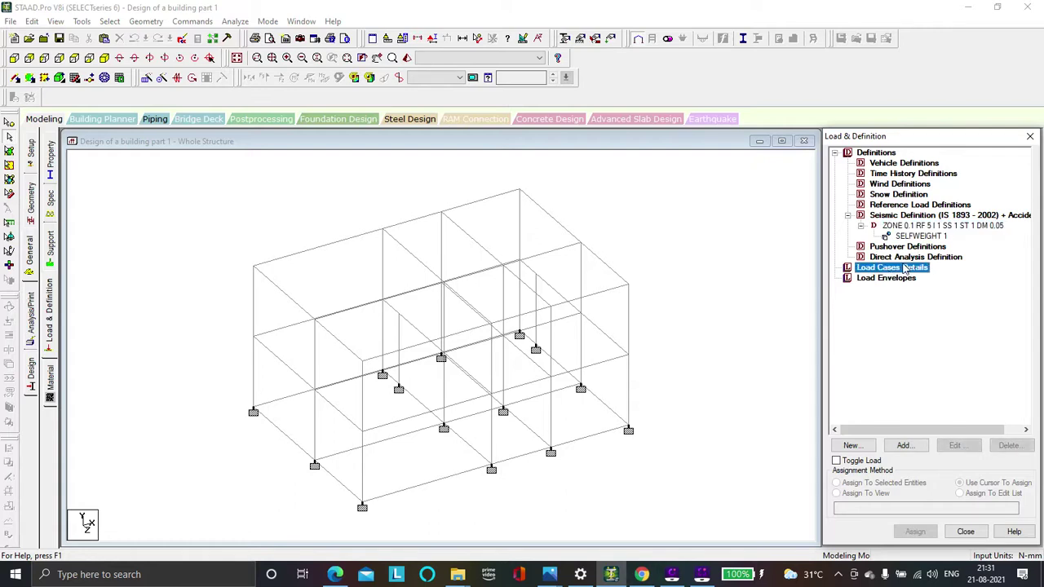
pyautogui.click(903, 445)
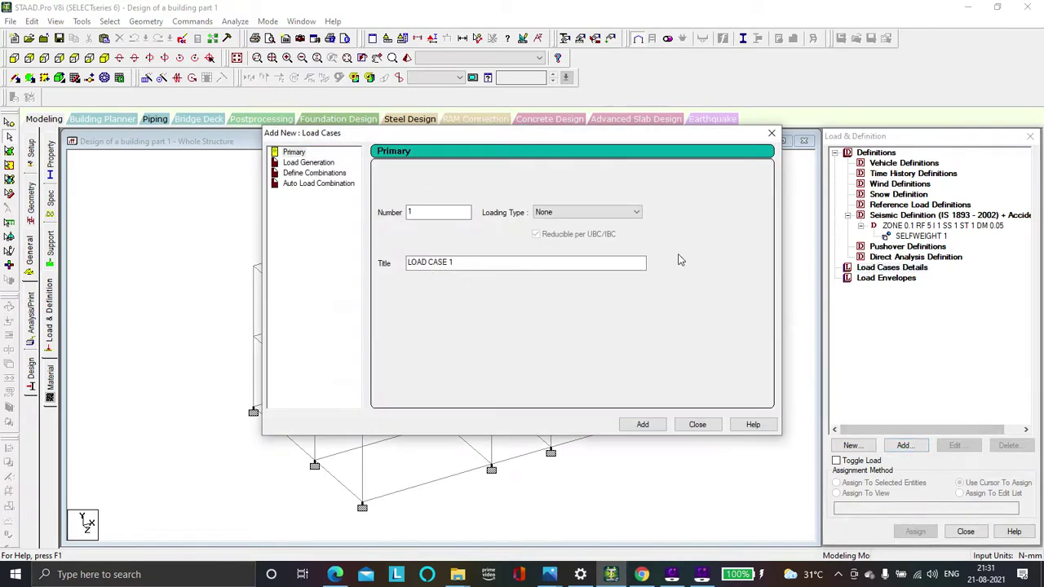
pyautogui.click(633, 212)
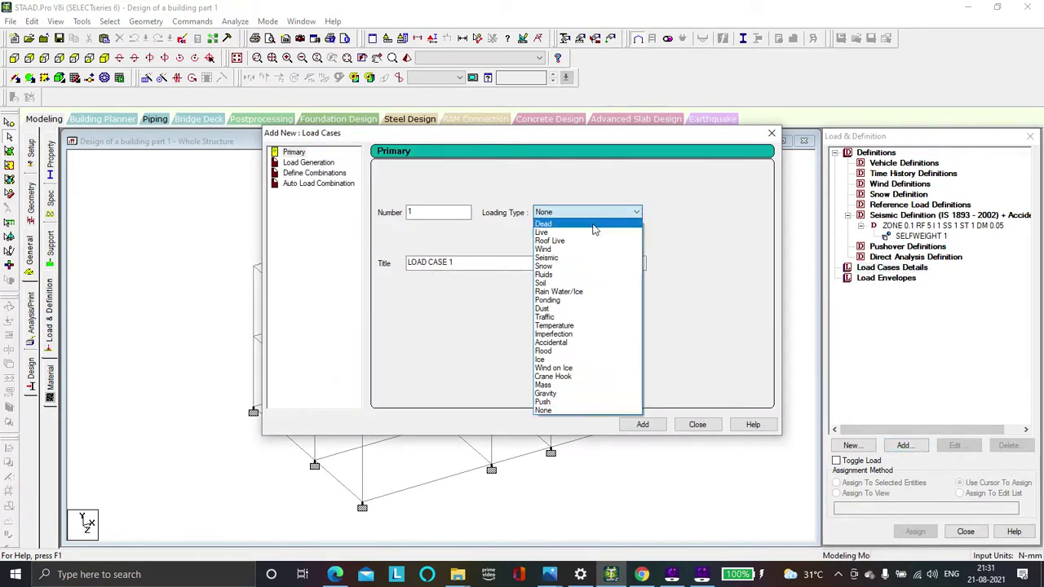
pyautogui.click(598, 230)
pyautogui.moveTo(451, 273); pyautogui.dragTo(396, 291)
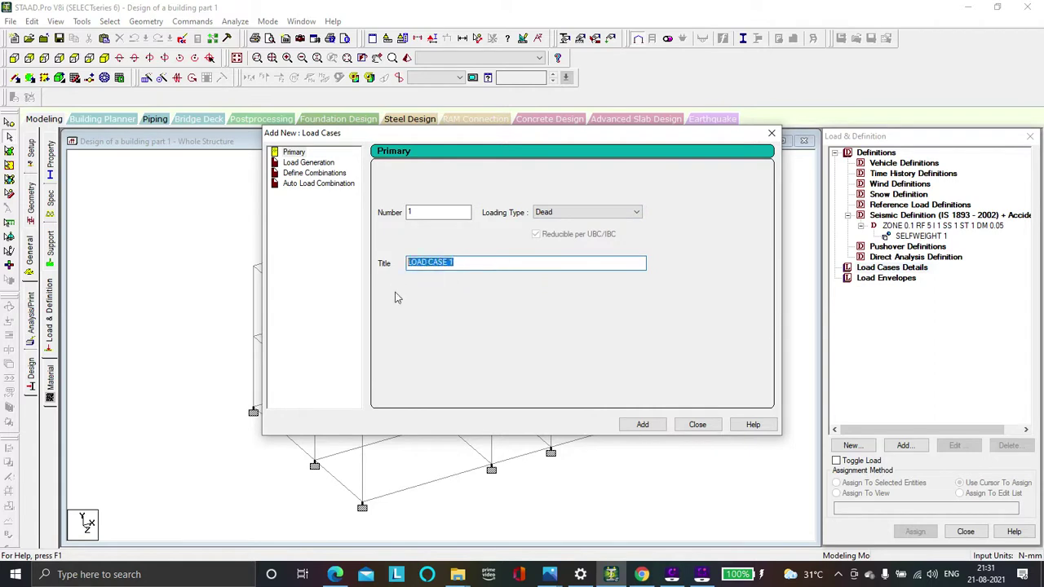
pyautogui.press('BackSpace')
pyautogui.write('Dead ')
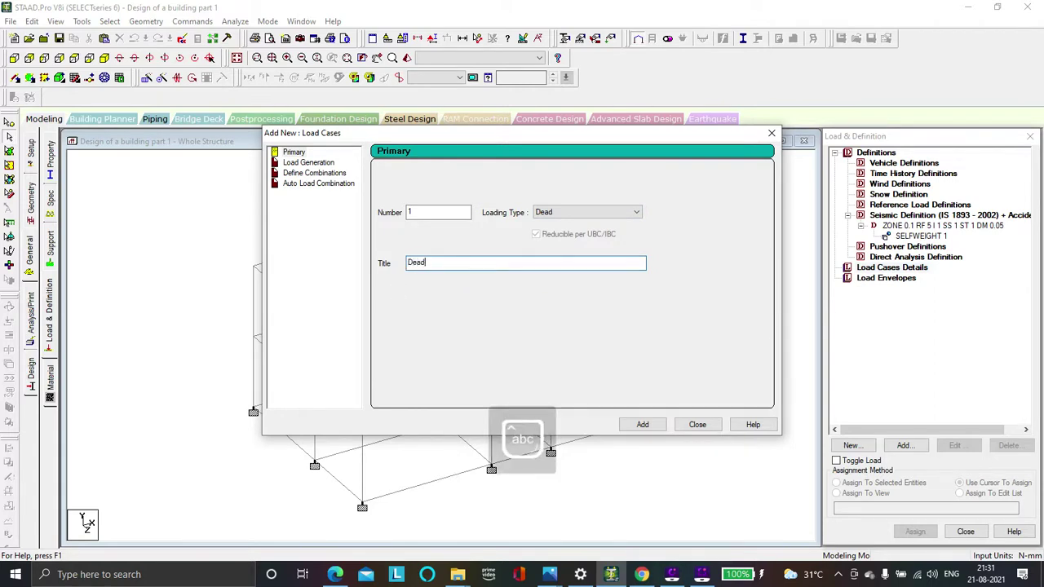
pyautogui.write('Load')
pyautogui.click(651, 425)
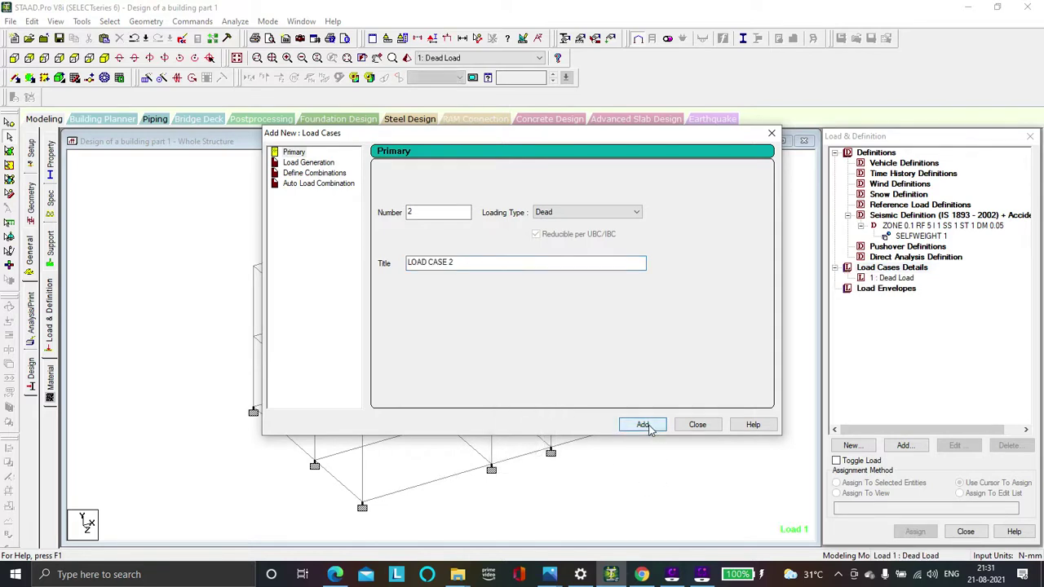
# - Add primary load case 2 with loading type Live and the title Live Load, and finish adding load cases
pyautogui.click(610, 216)
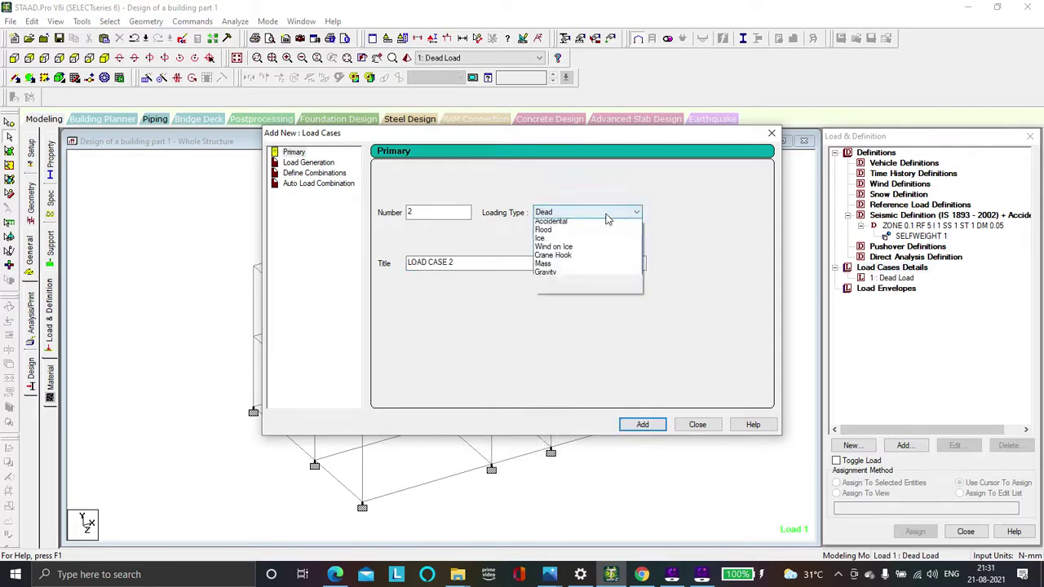
pyautogui.click(588, 232)
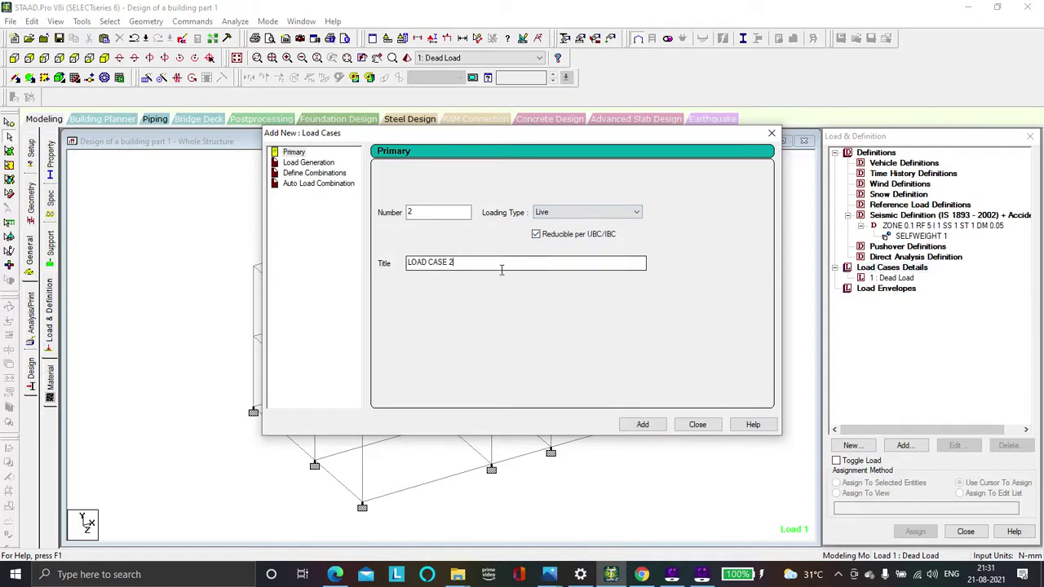
pyautogui.moveTo(498, 267); pyautogui.dragTo(378, 290)
pyautogui.press('BackSpace')
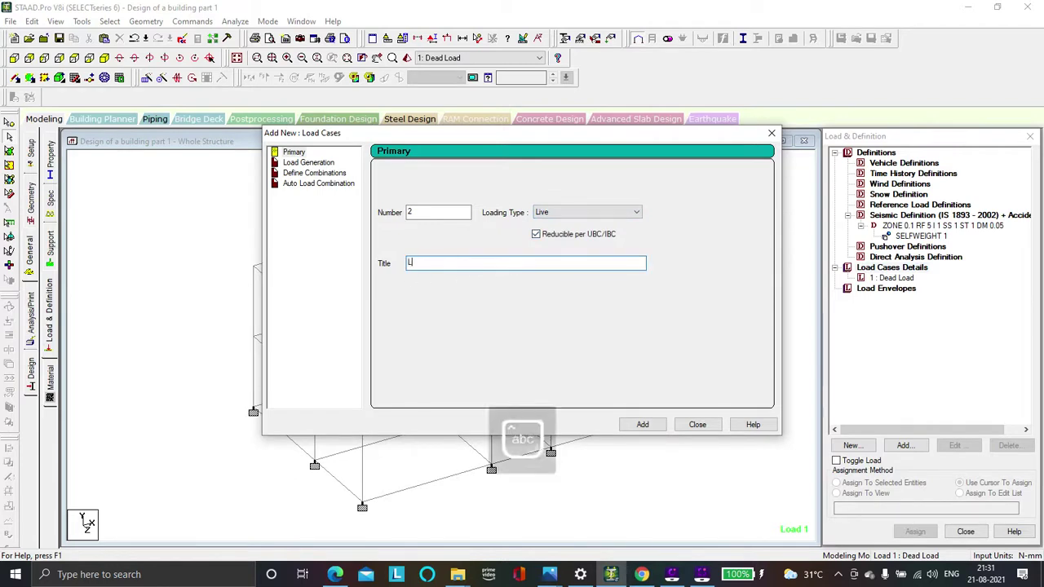
pyautogui.write('Live Load')
pyautogui.click(643, 424)
pyautogui.click(695, 425)
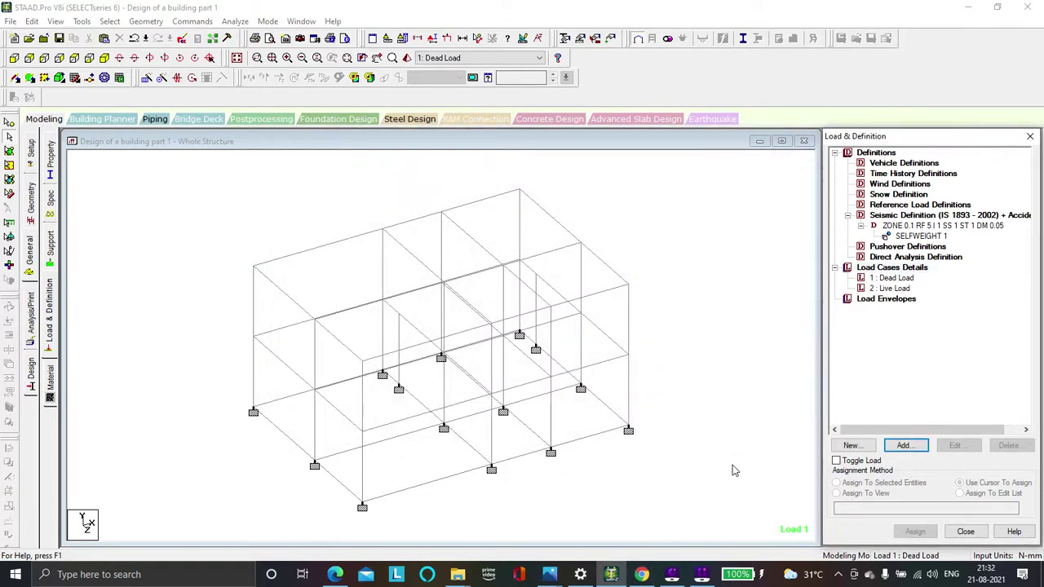
# - Select the Dead Load case and switch to the reference image in Photos to check the slab, wall and height dimensions
pyautogui.click(883, 283)
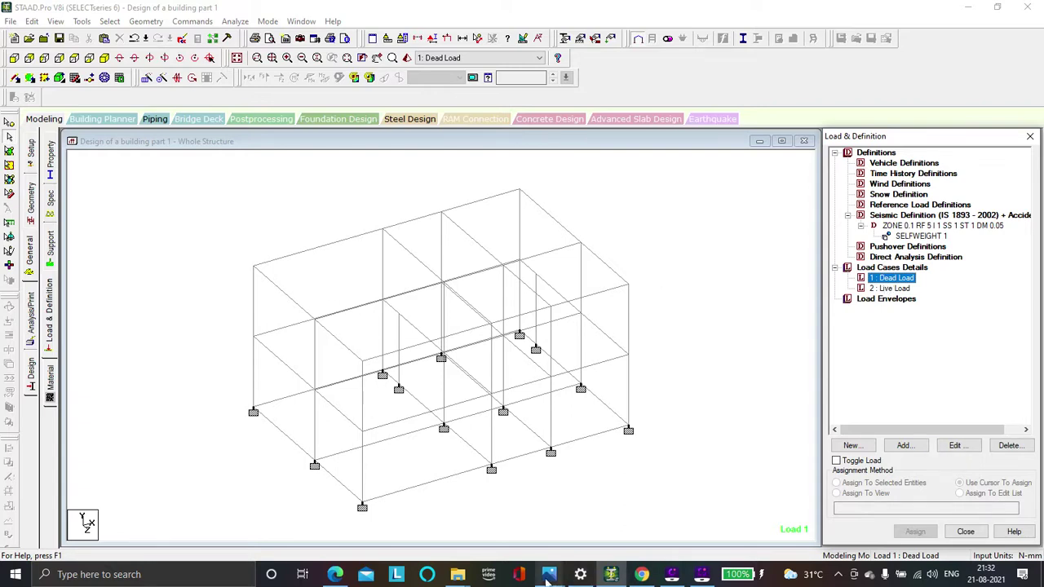
pyautogui.moveTo(549, 576)
pyautogui.click(493, 501)
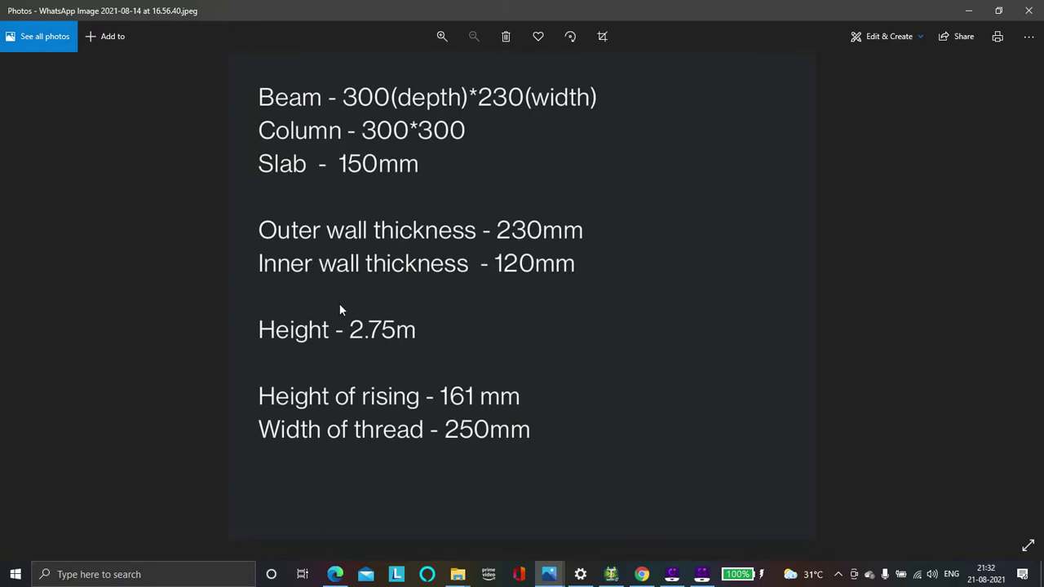
pyautogui.scroll(2, 340, 304)
pyautogui.scroll(-2, 341, 304)
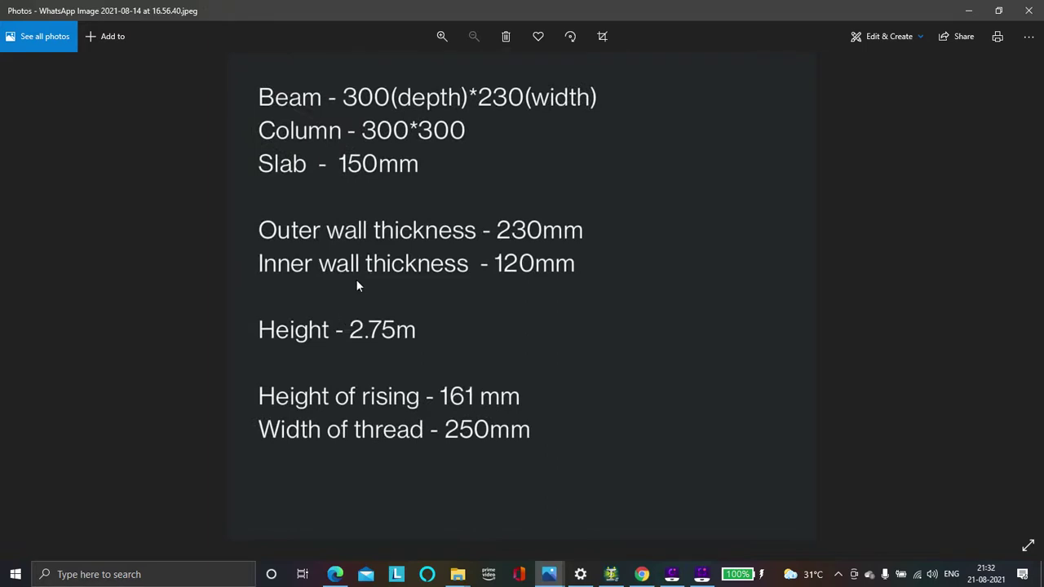